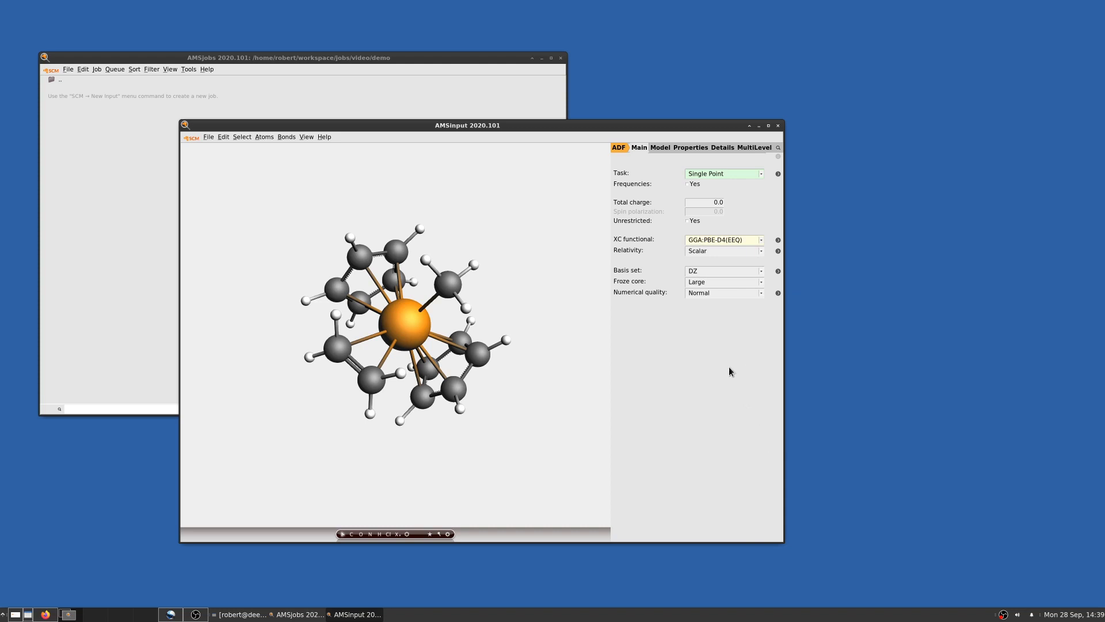
- Set the basis set to DZP, keep relativity at Scalar, and set the total charge to 1.0
left_click(694, 271)
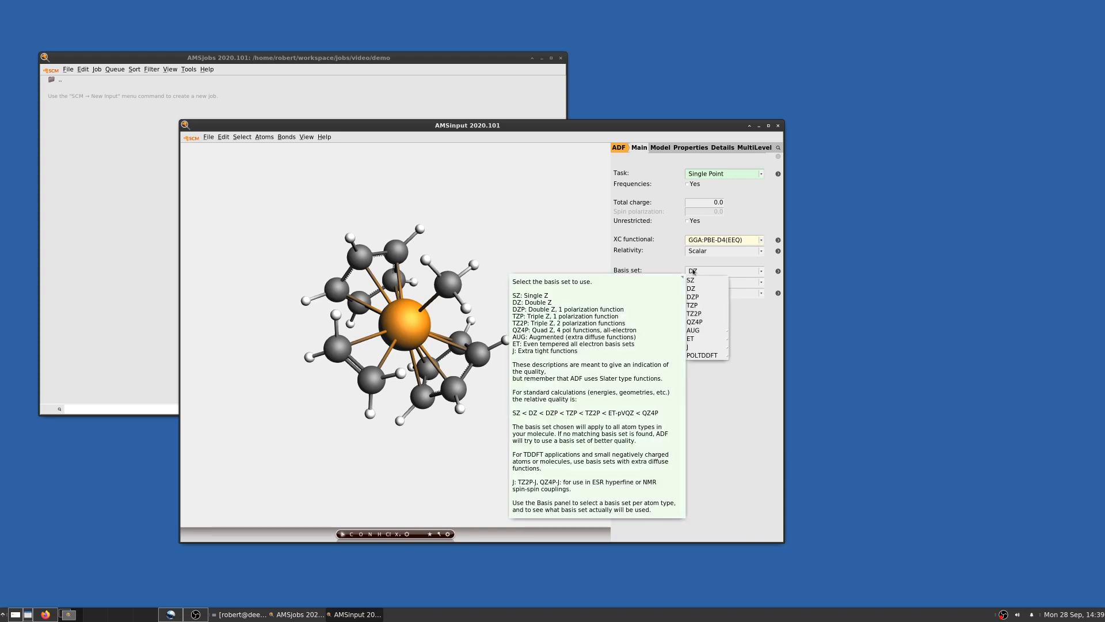
left_click(702, 298)
left_click(714, 251)
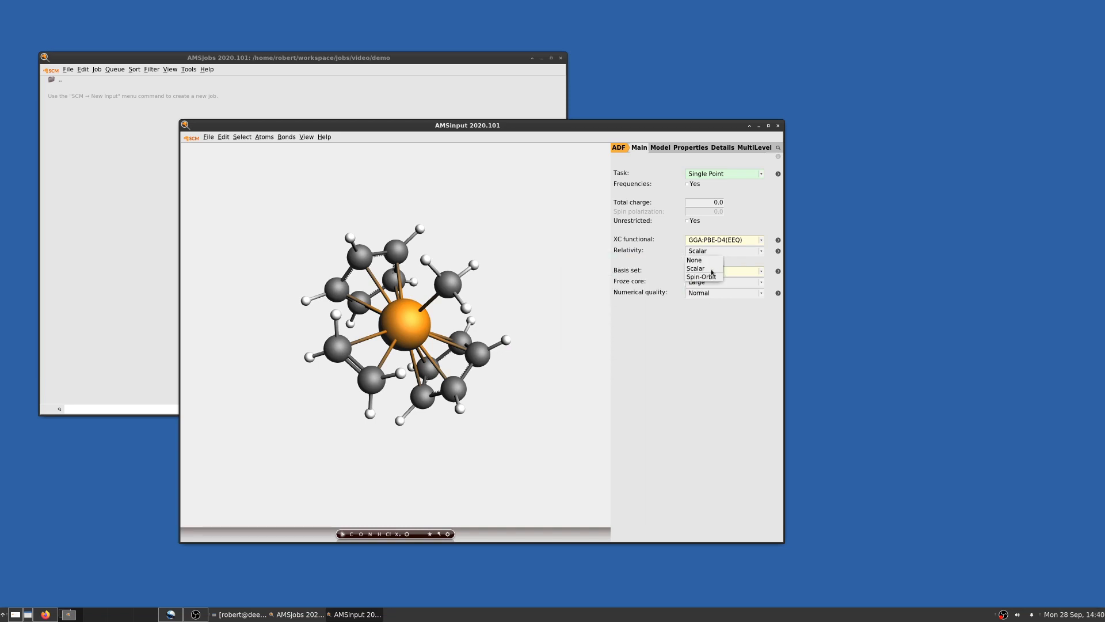
left_click(703, 270)
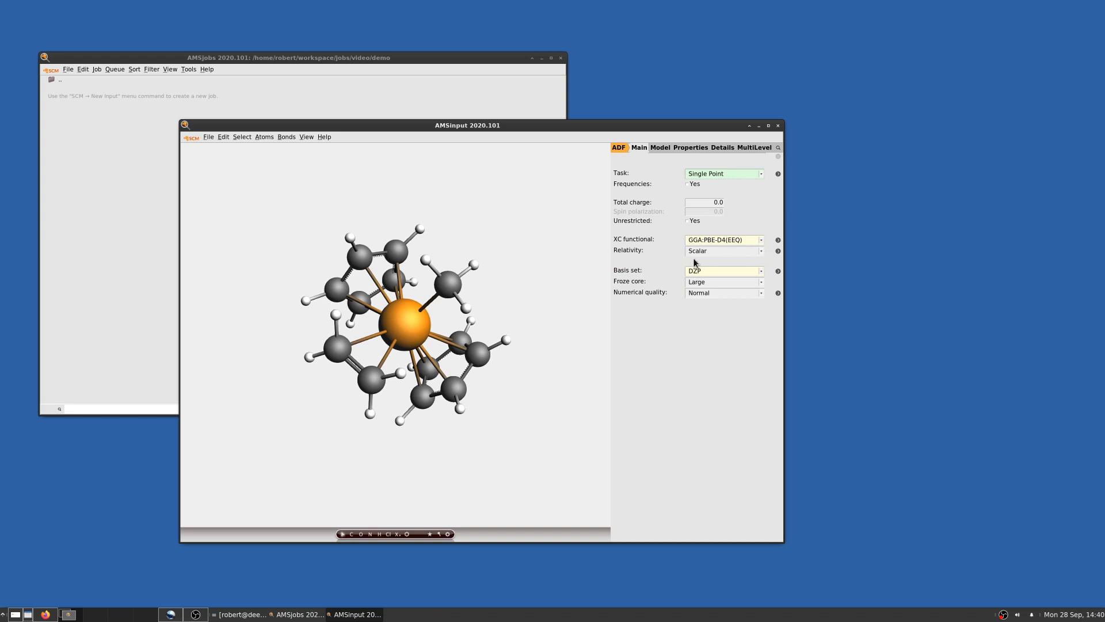
left_click_drag(709, 202, 733, 206)
type("1")
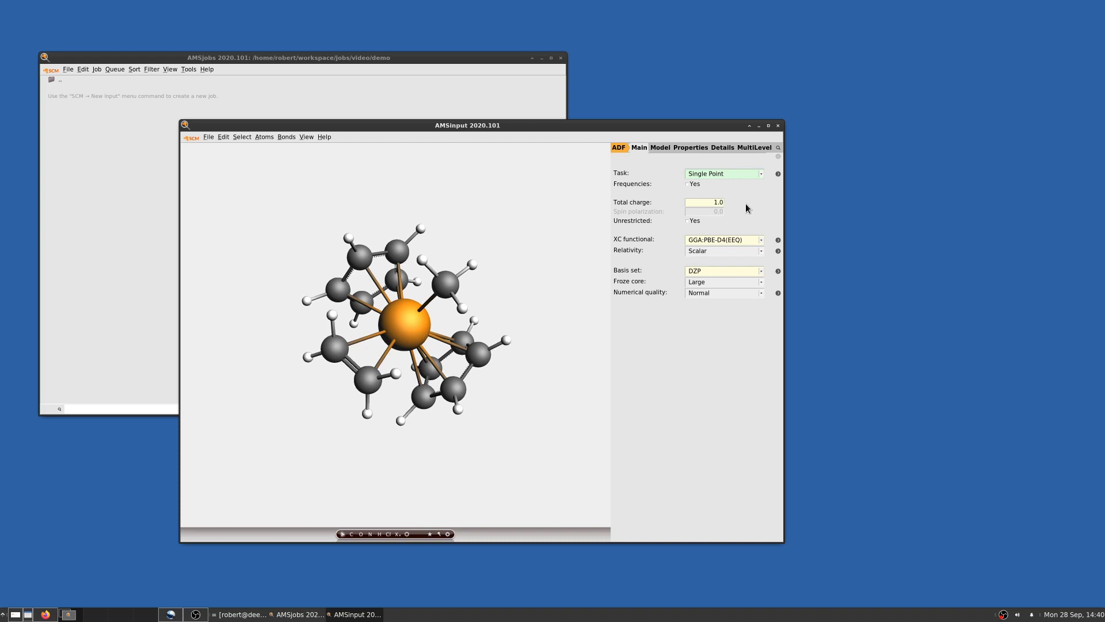
- Apply COSMO solvation with Toluene as the solvent, and return to the main calculation settings
left_click(663, 148)
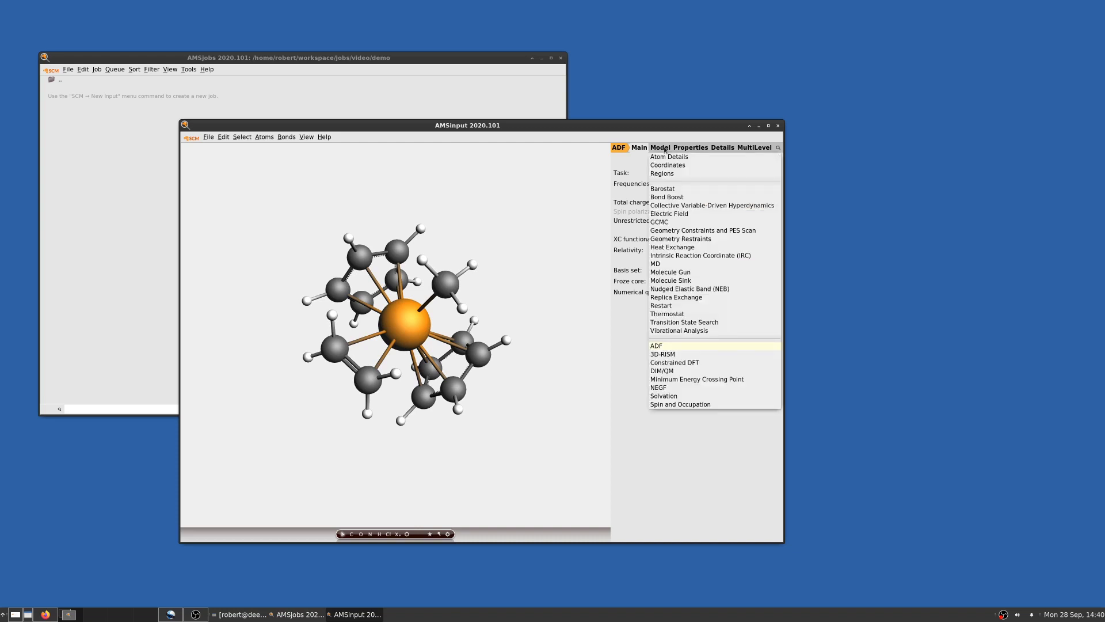
left_click(662, 397)
left_click(698, 173)
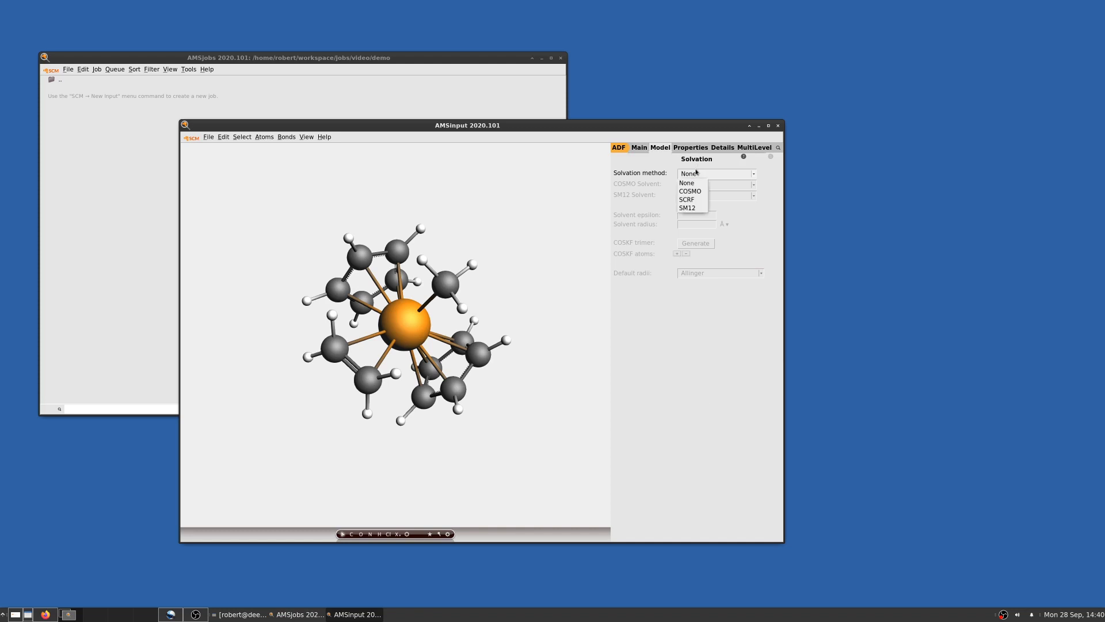
left_click(694, 190)
left_click(697, 184)
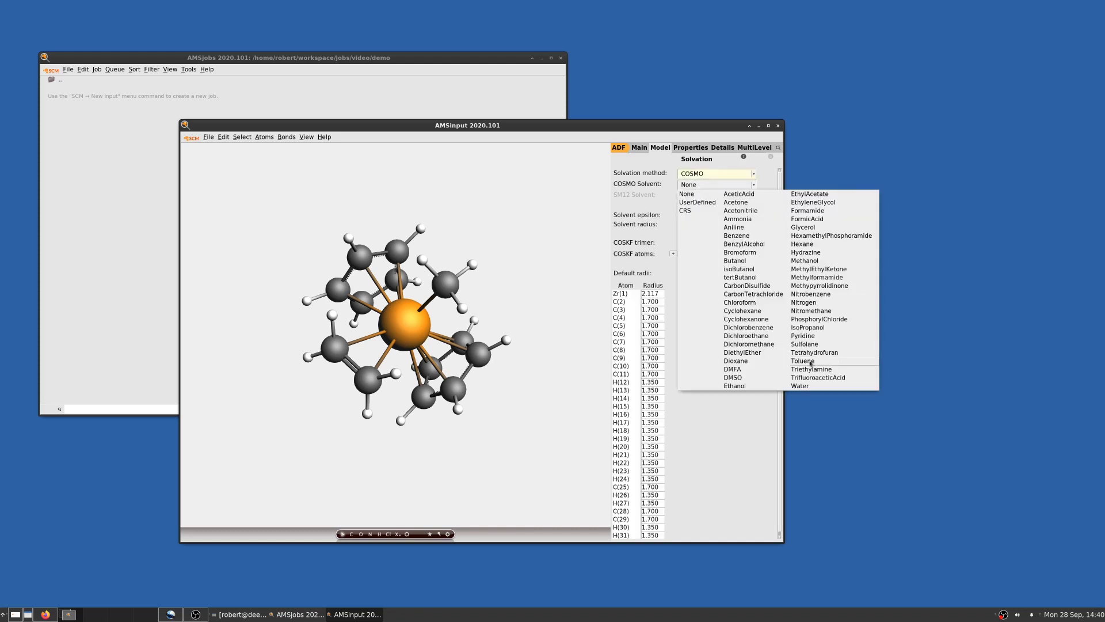
left_click(808, 361)
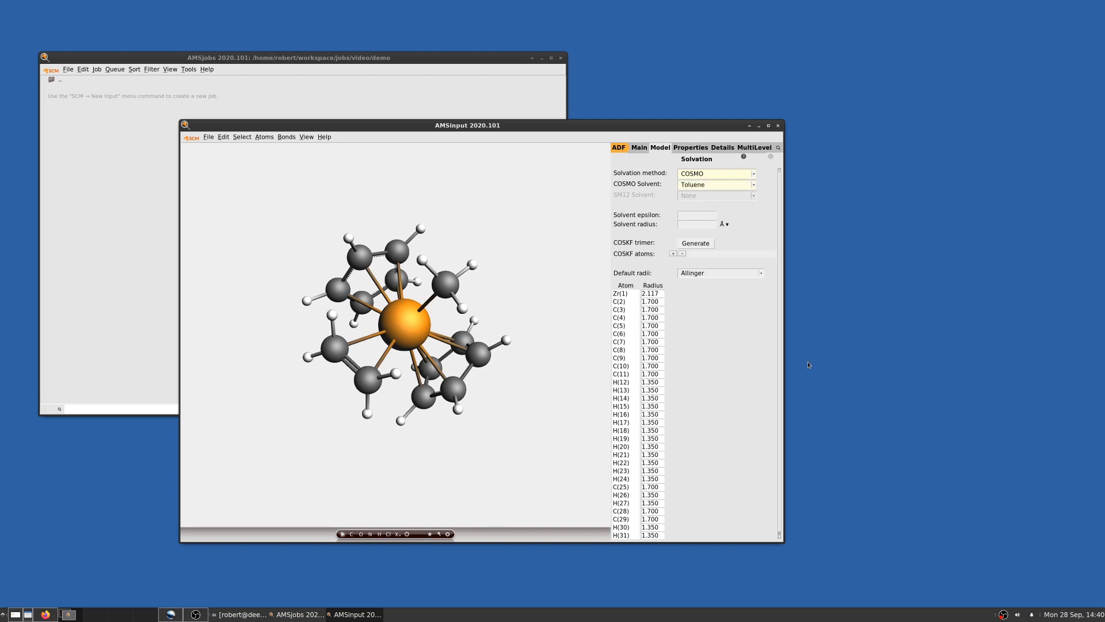
left_click(640, 150)
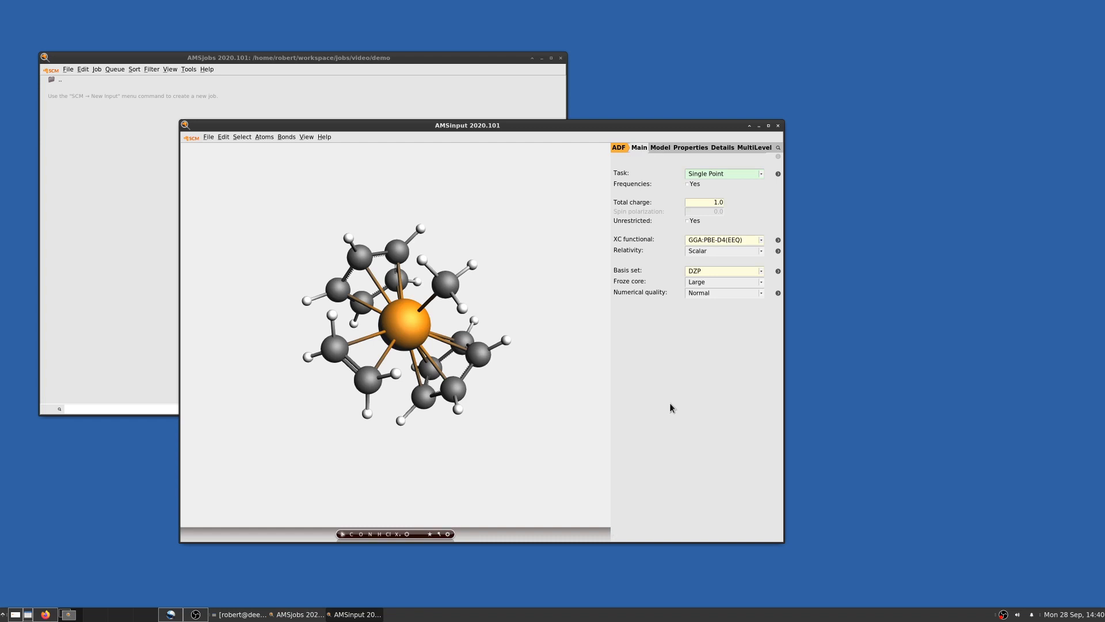
- Check the distances from one ethylene carbon to the methyl carbon and from the other ethylene carbon to zirconium
left_click_drag(542, 448, 494, 395)
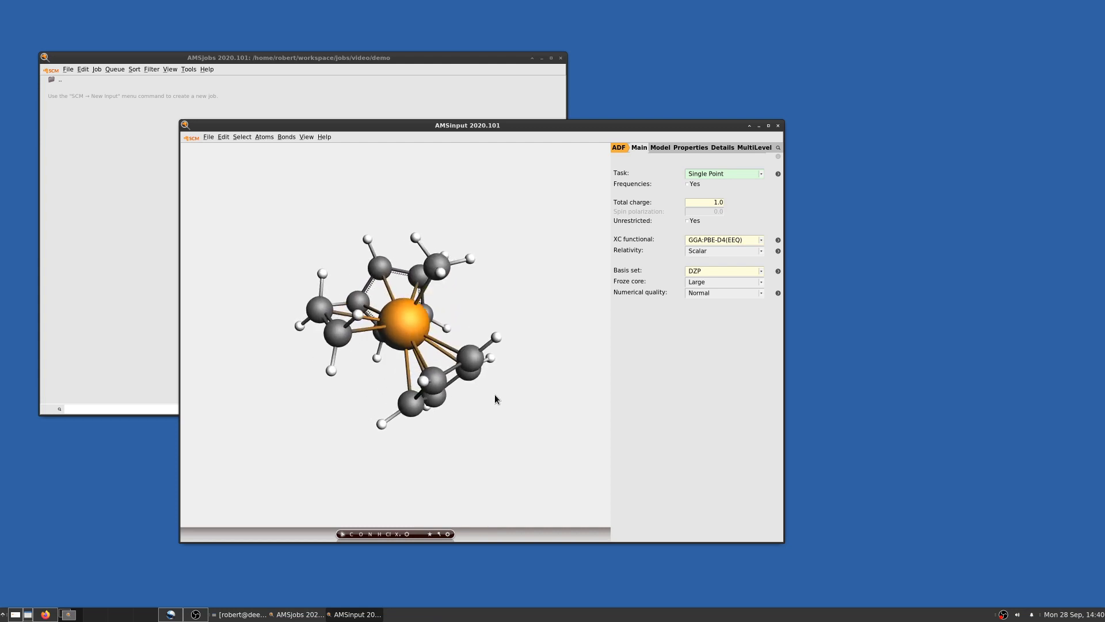
left_click(347, 341)
left_click(438, 266, "shift")
left_click_drag(489, 306, 554, 406)
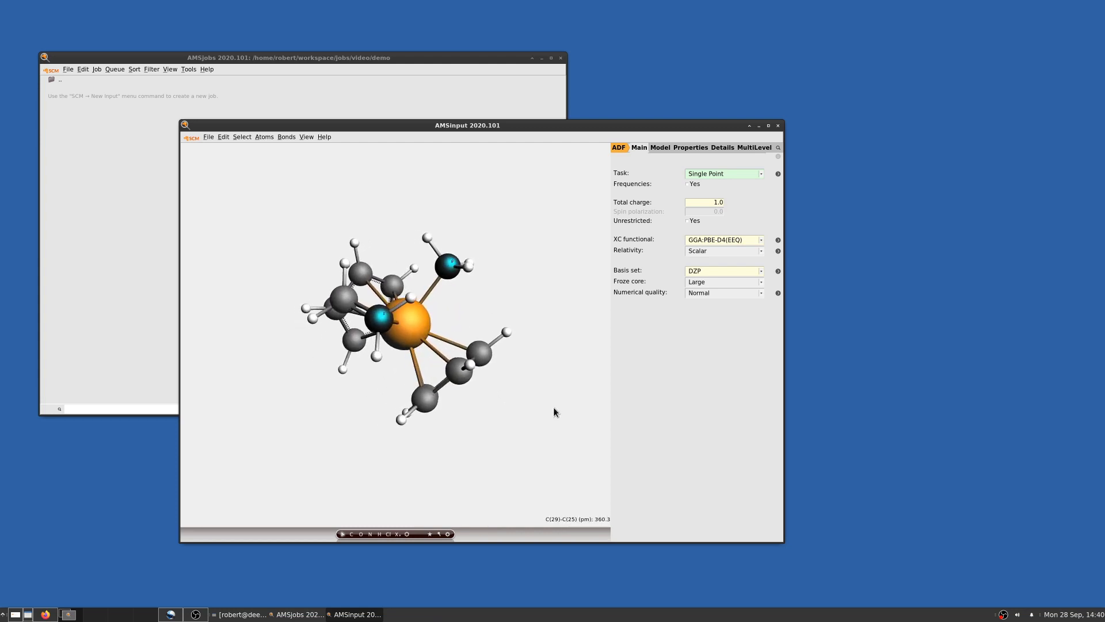
left_click(344, 305)
left_click(415, 338, "shift")
left_click_drag(540, 324, 509, 357)
left_click(521, 336)
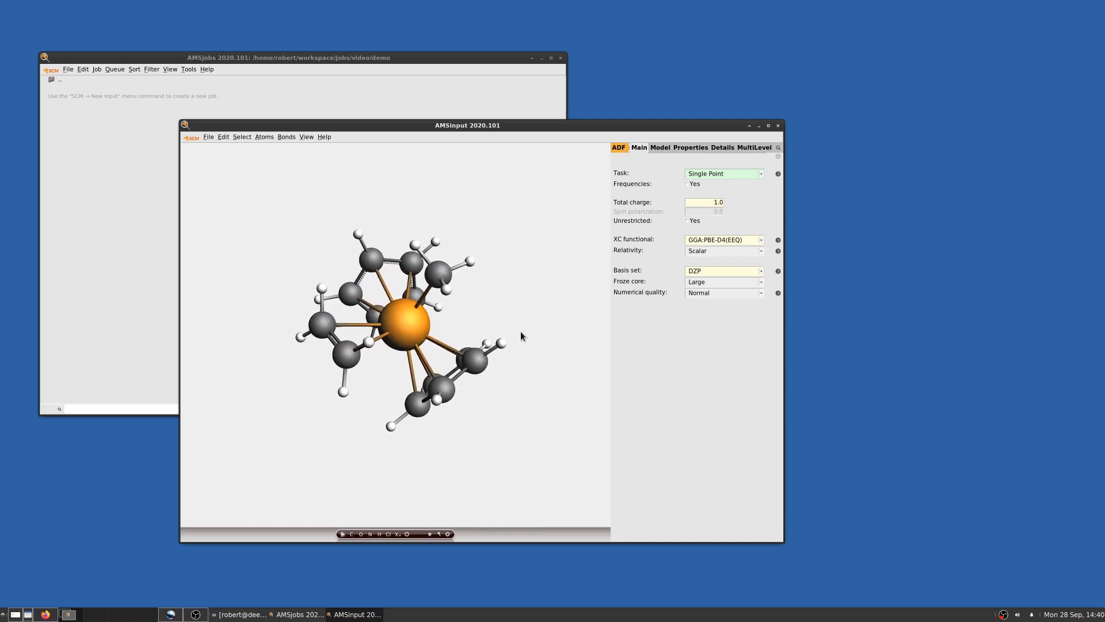
- Set the calculation task to PES Scan and open its geometry constraints and scan settings
left_click(756, 174)
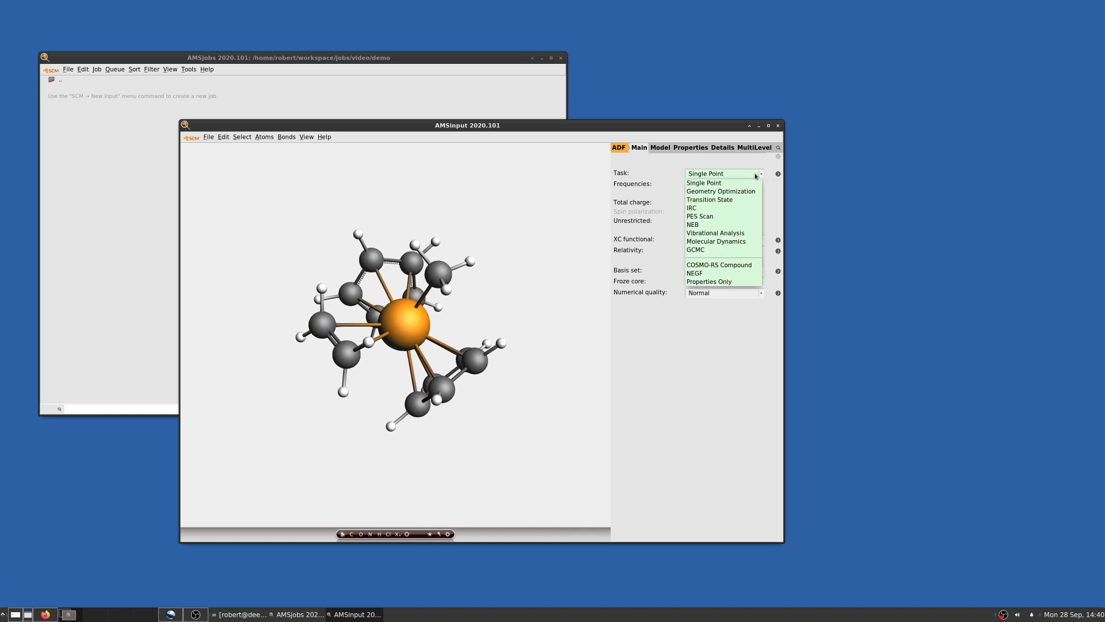
left_click(708, 217)
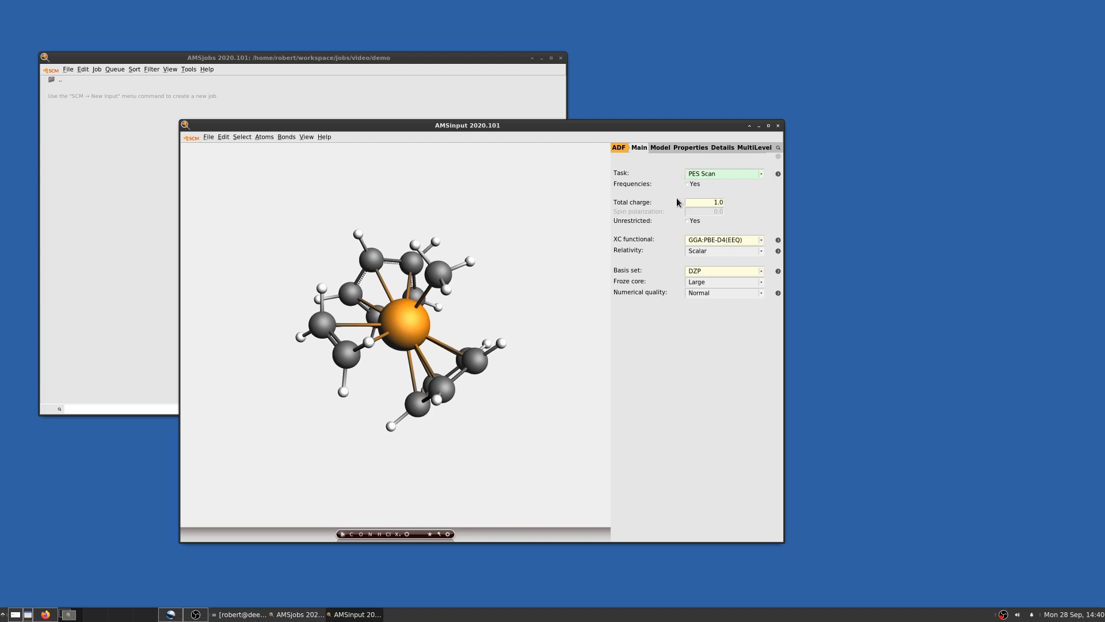
left_click_drag(572, 281, 562, 304)
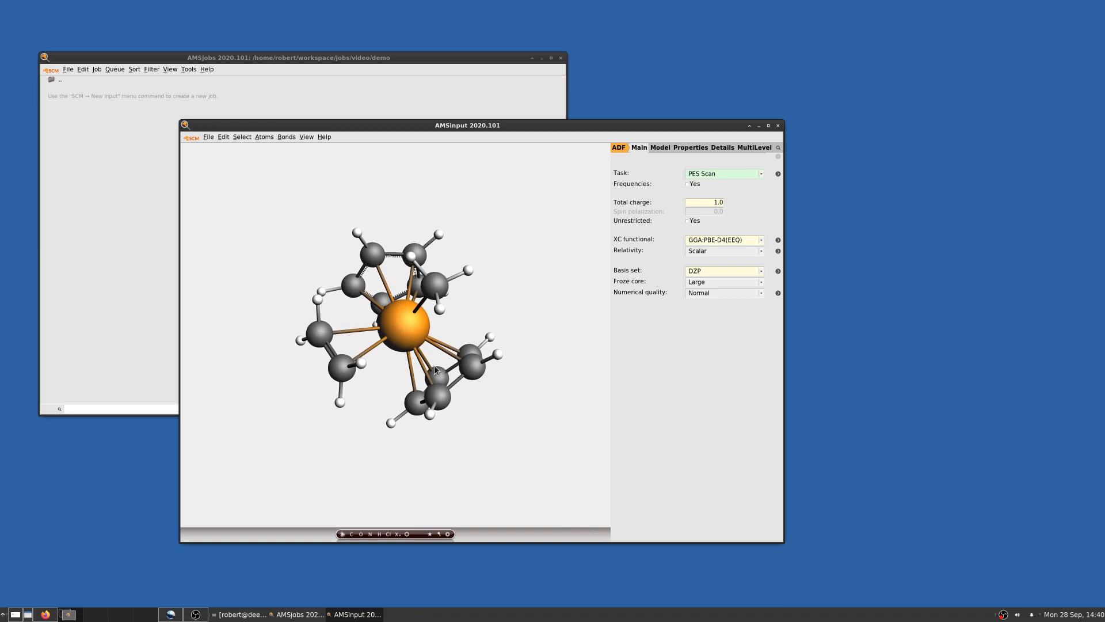
left_click(778, 174)
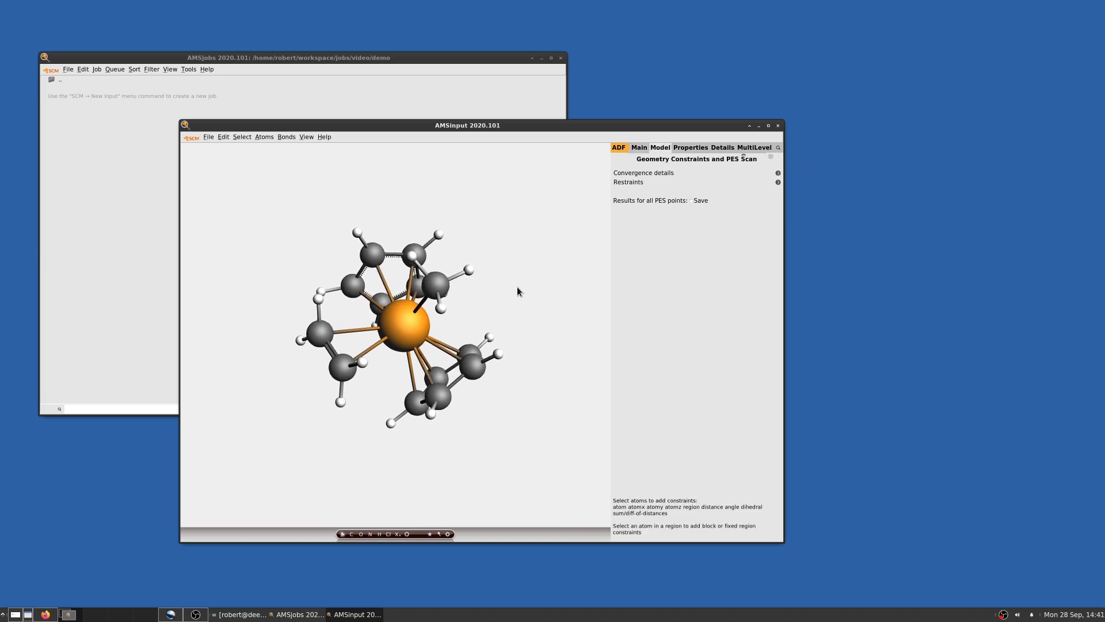
- Add the C(29)–C(25) distance between ethylene and methyl as a scan coordinate with an end value of 1.5 Å
left_click_drag(517, 293, 524, 279)
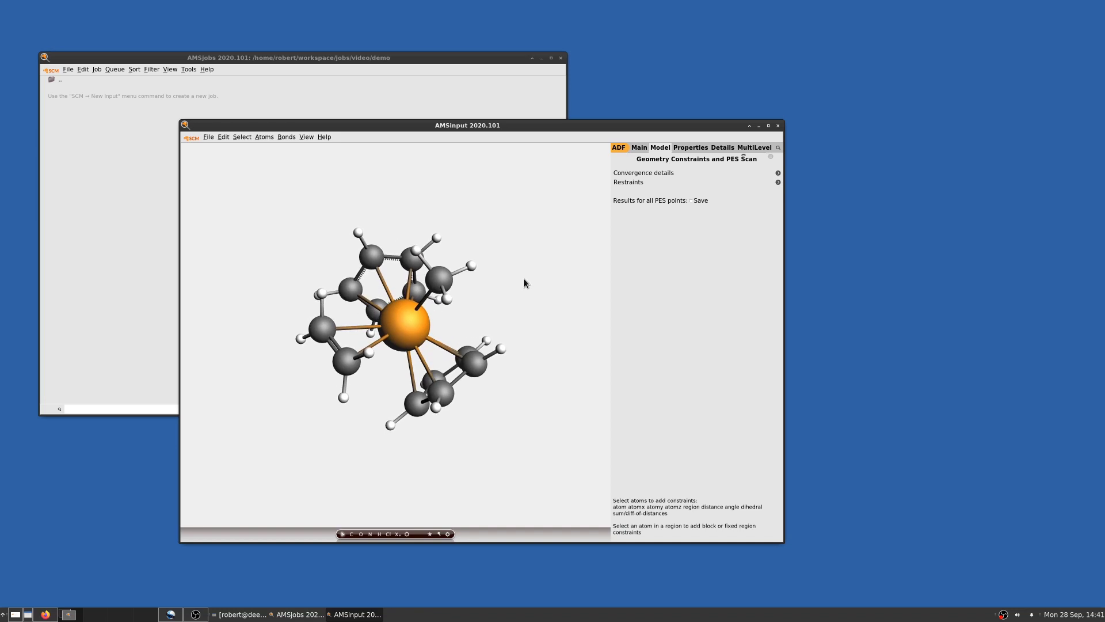
left_click(349, 364)
left_click(440, 281, "shift")
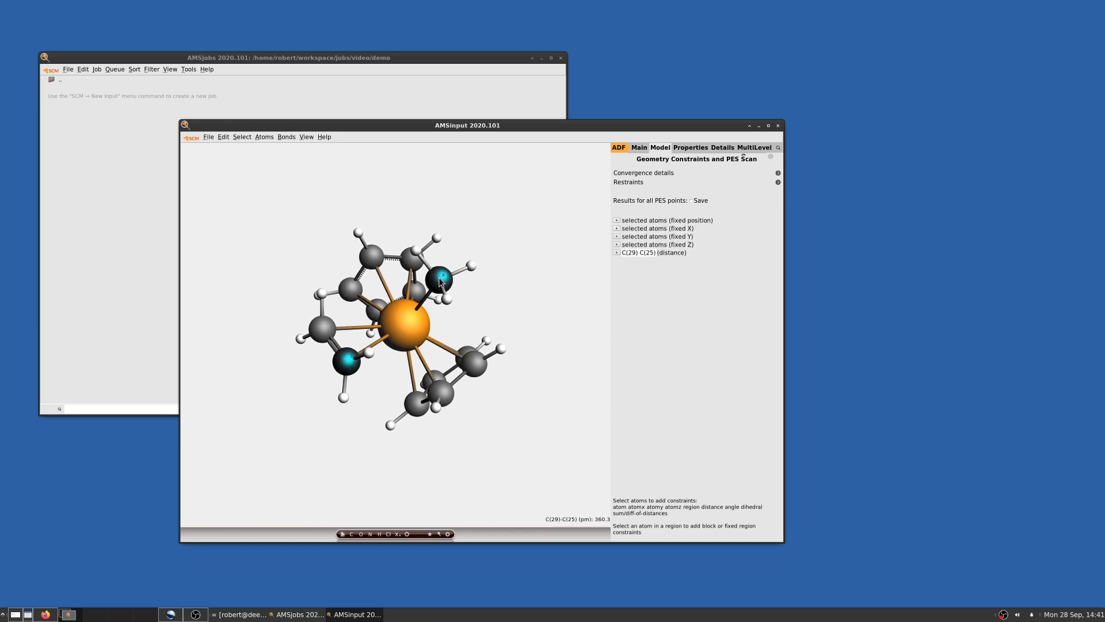
left_click(616, 253)
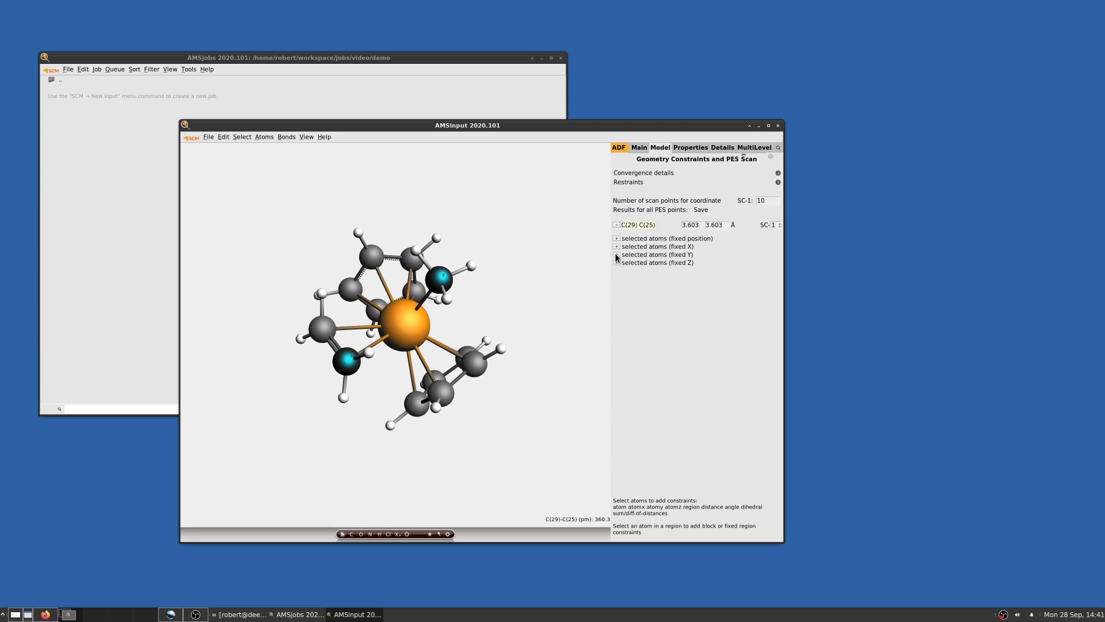
left_click_drag(722, 225, 702, 224)
type("1.5")
- Add the C(28)–Zr(1) distance as a scan coordinate with an end value of 2.3 Å
left_click_drag(533, 307, 573, 305)
left_click(337, 327)
left_click(417, 322)
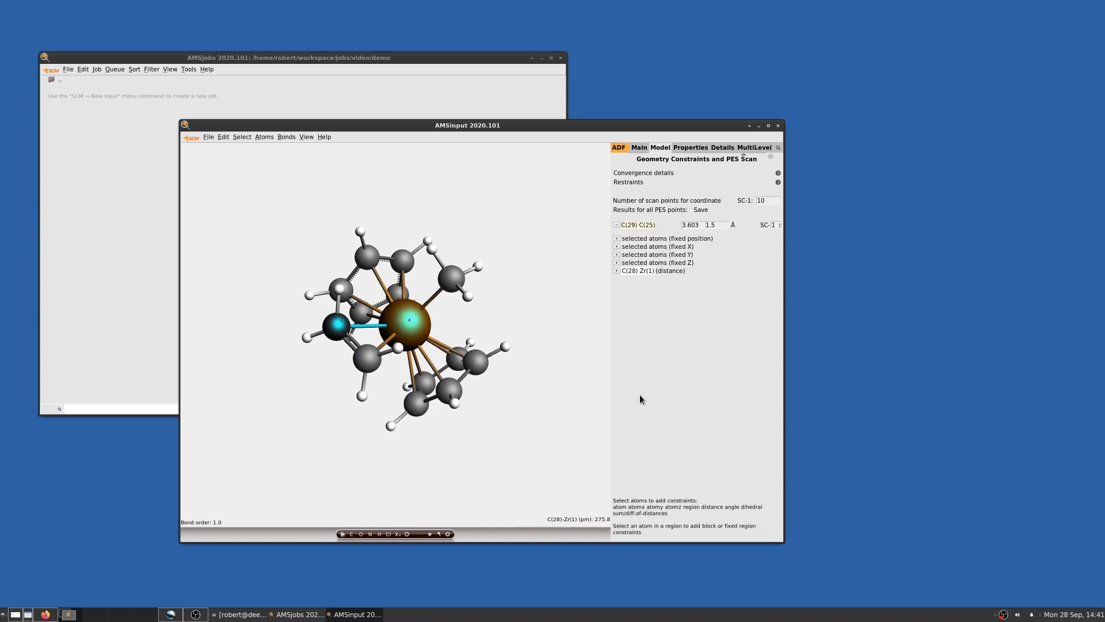
left_click(616, 270)
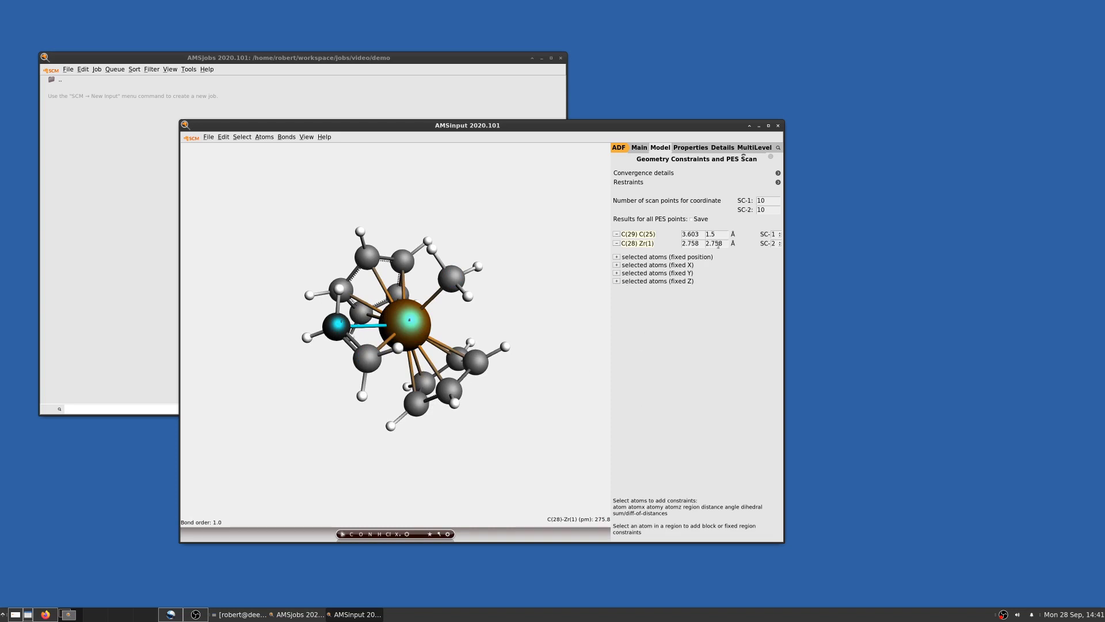
left_click_drag(724, 243, 699, 246)
type("2.3")
left_click(552, 304)
- Measure the bond length between zirconium and the methyl carbon C(25), and clear the selection
left_click_drag(551, 305, 540, 280)
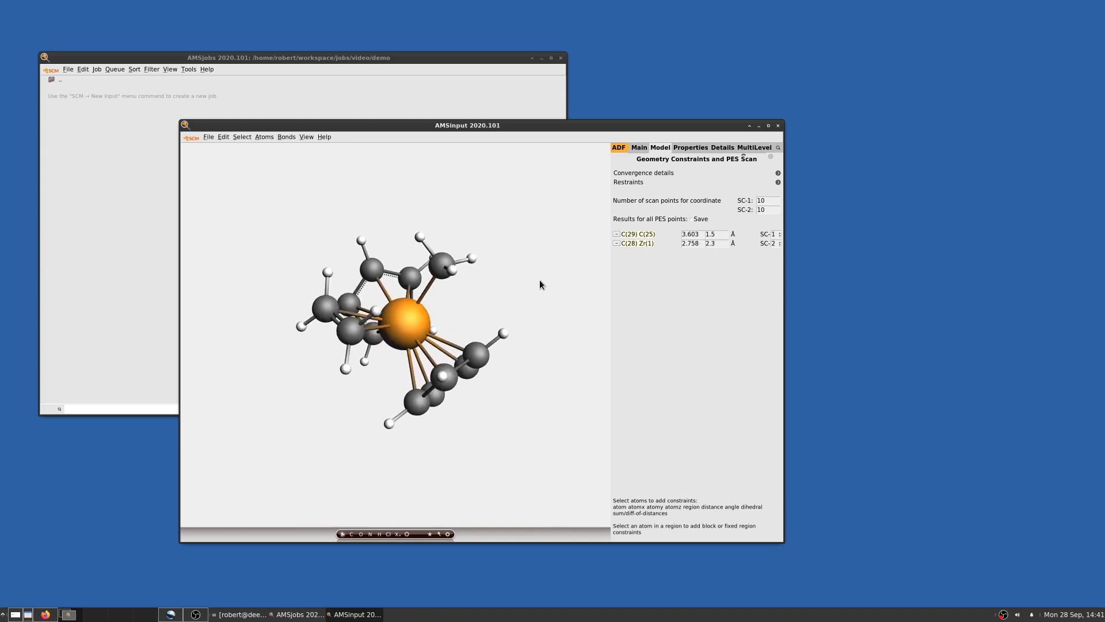
left_click(422, 311)
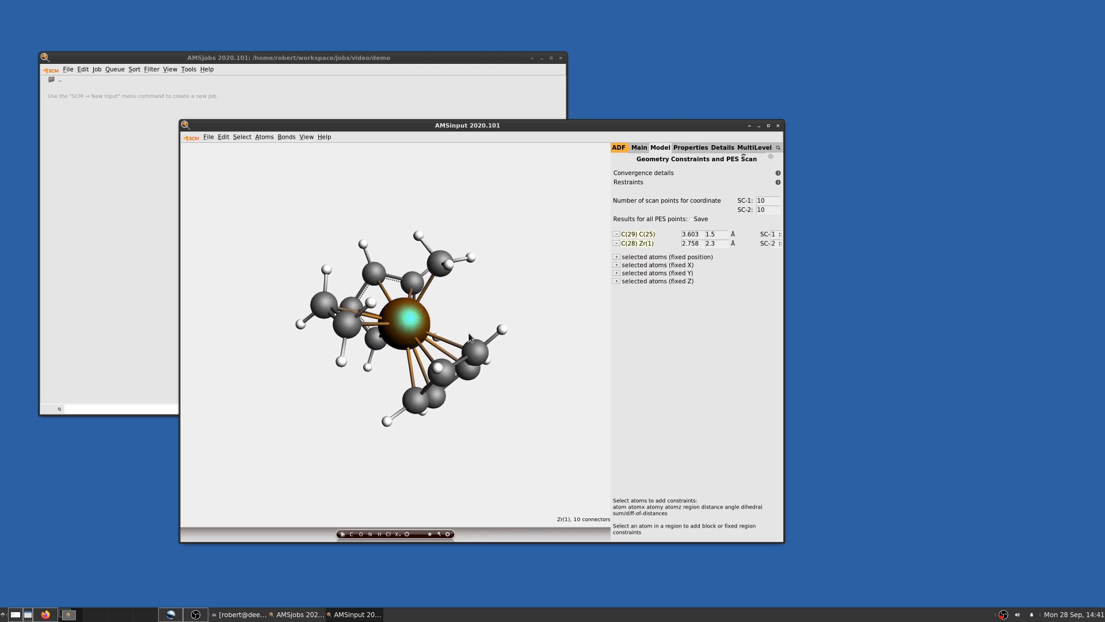
left_click(440, 266)
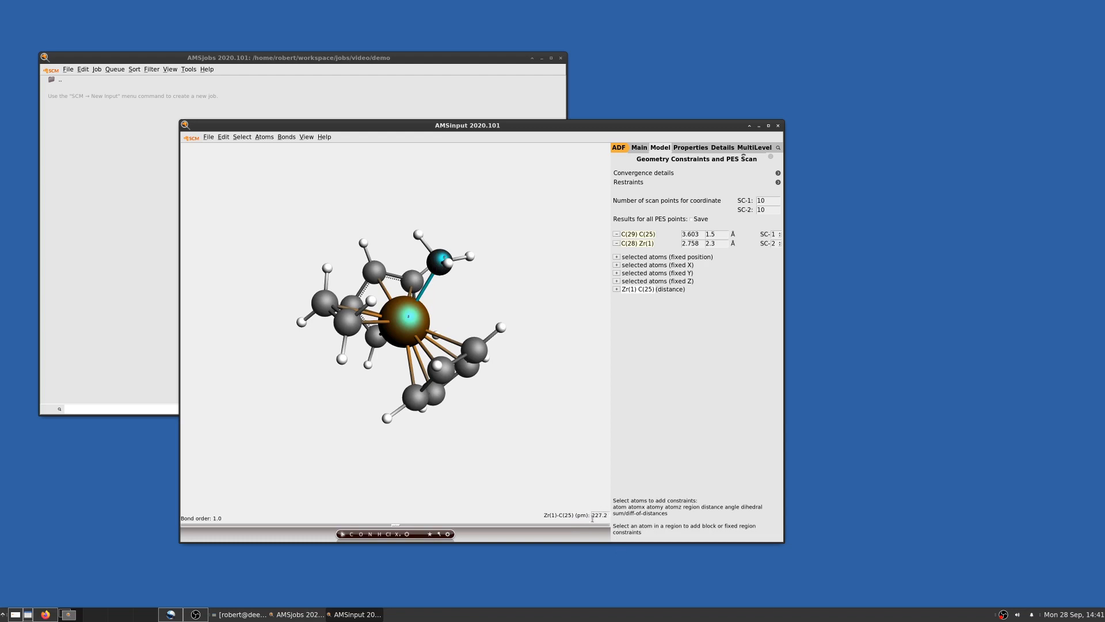
left_click(543, 367)
left_click_drag(544, 367, 540, 311)
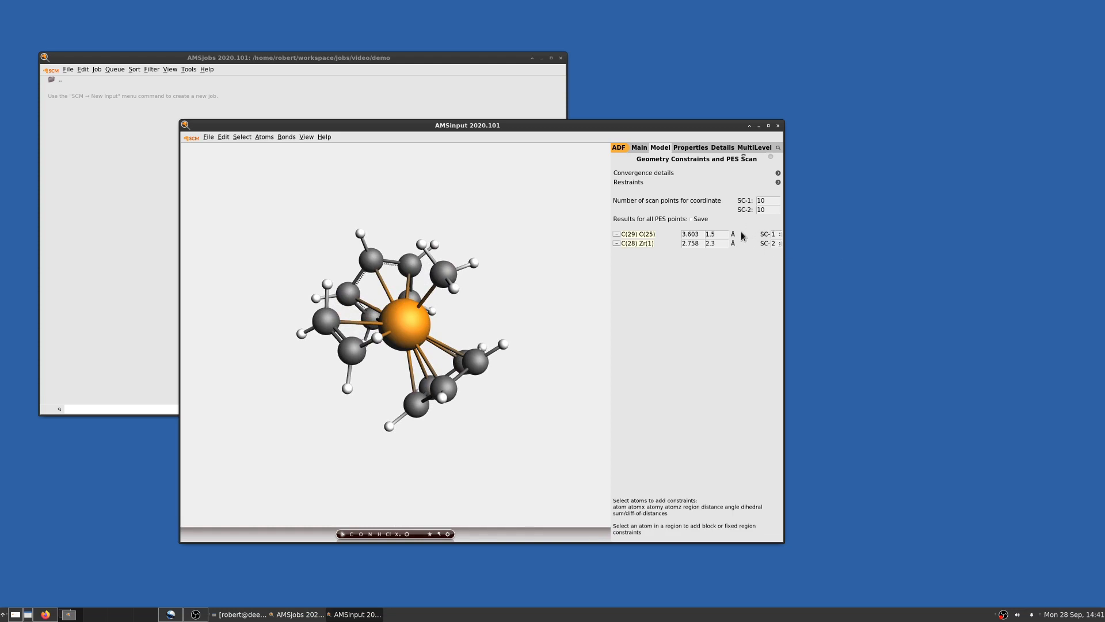
- Assign the C(28)–Zr(1) distance to scan coordinate SC-1 and change the number of scan points for SC-1
left_click(780, 245)
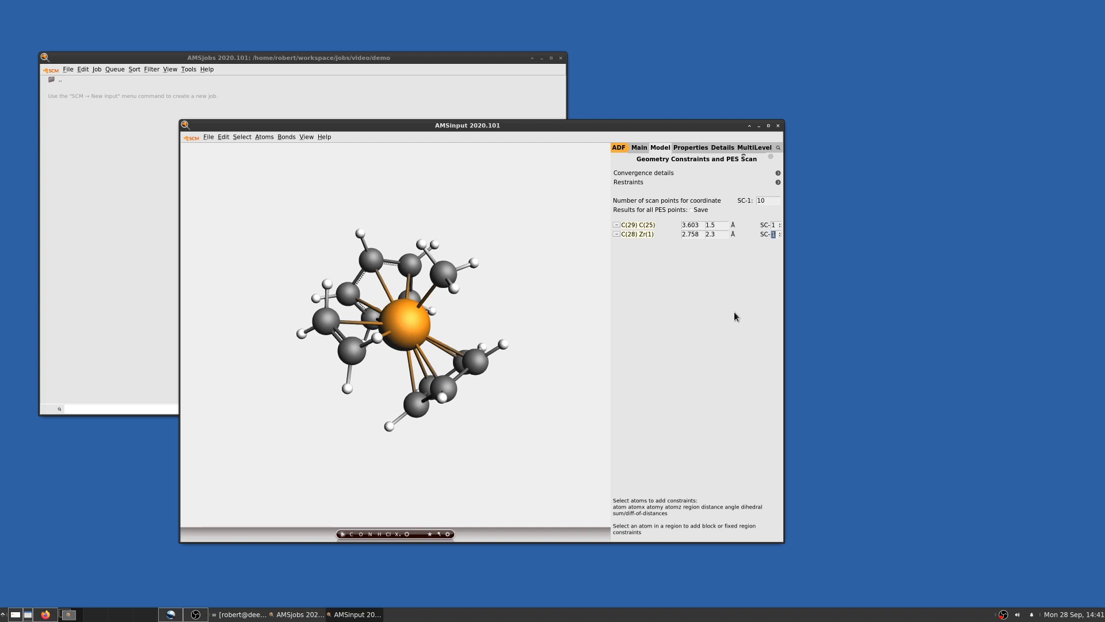
double_click(772, 201)
type("2")
- Loosen the geometry optimization criteria to 0.005 for gradient convergence, 5e-05 for energy and 0.005 Å for step
left_click(779, 176)
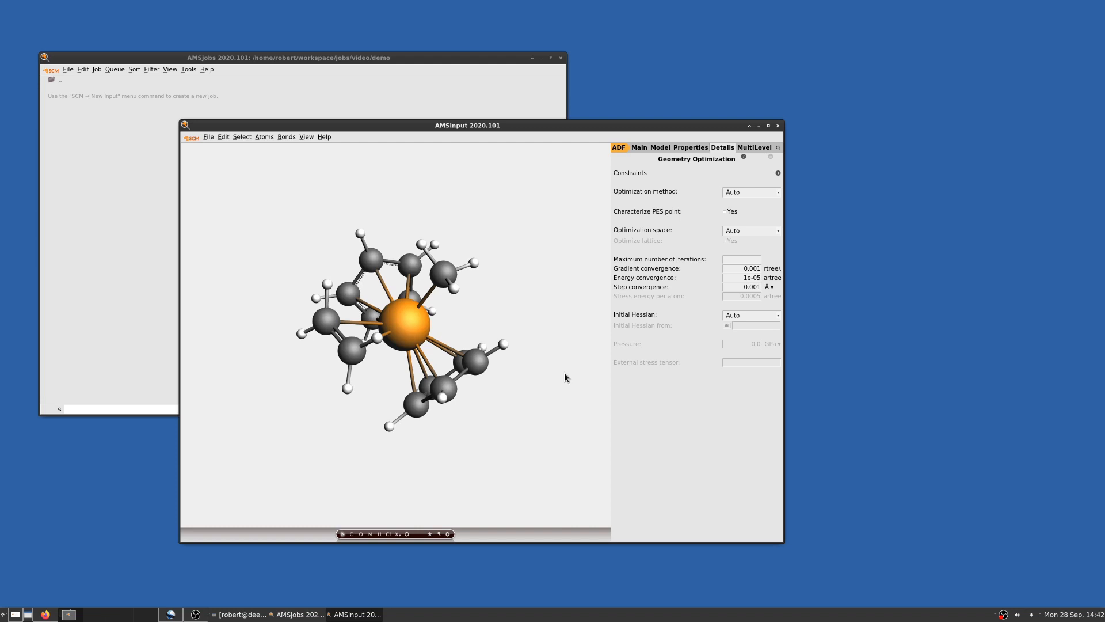
key("BackSpace")
type("5")
left_click_drag(748, 279, 745, 279)
type("5")
key("BackSpace")
type("5")
- Set the initial Hessian of the geometry optimization to Calculate With Fast Engine
left_click(744, 316)
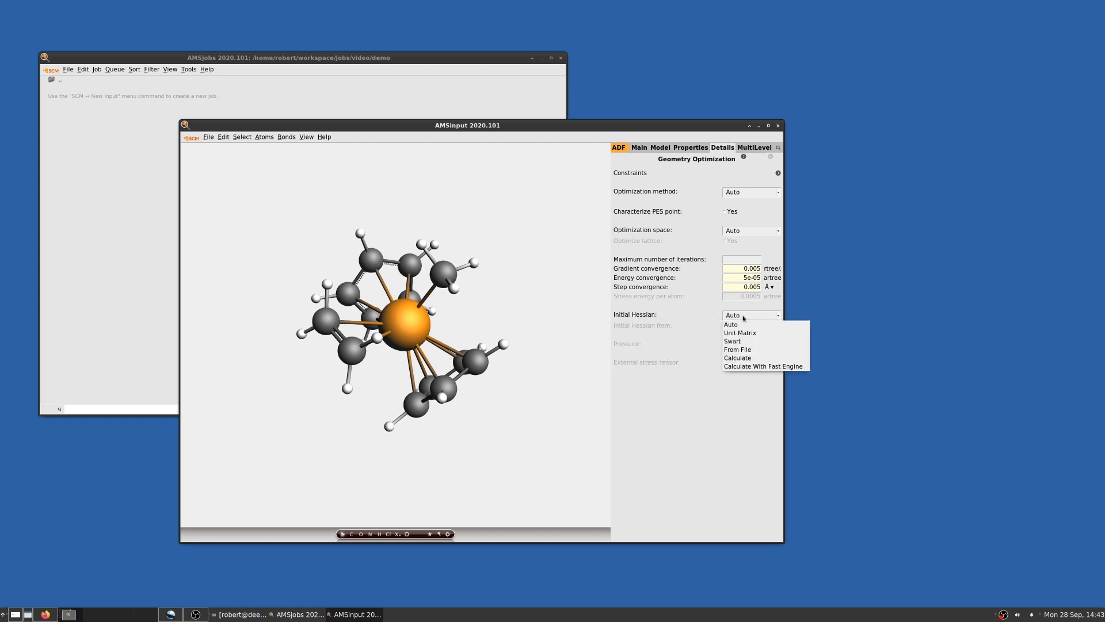
left_click(762, 367)
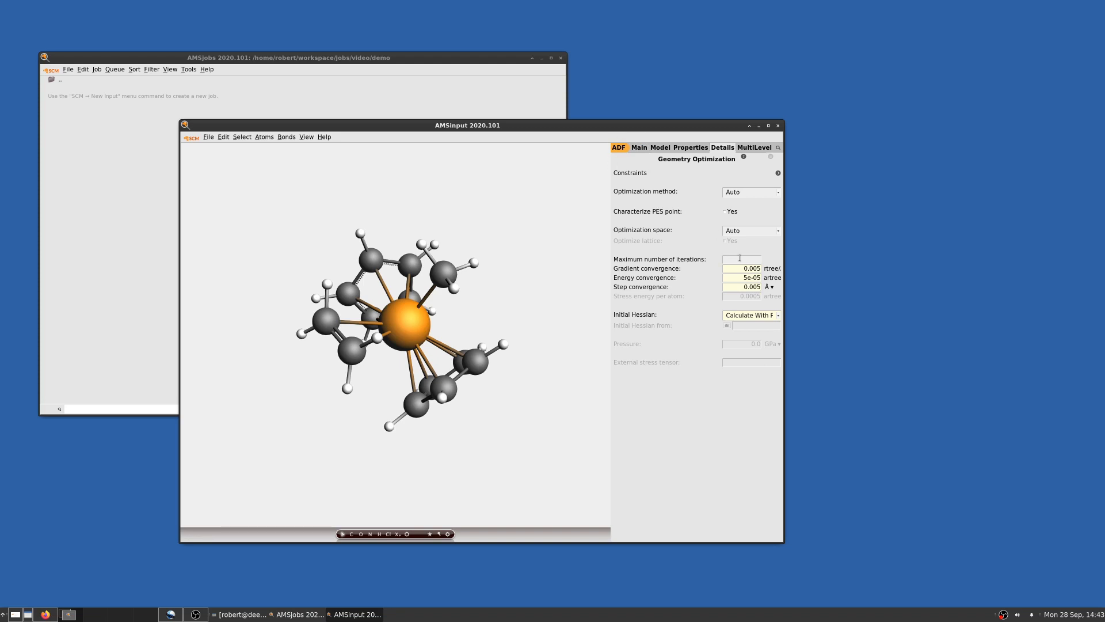
left_click(751, 316)
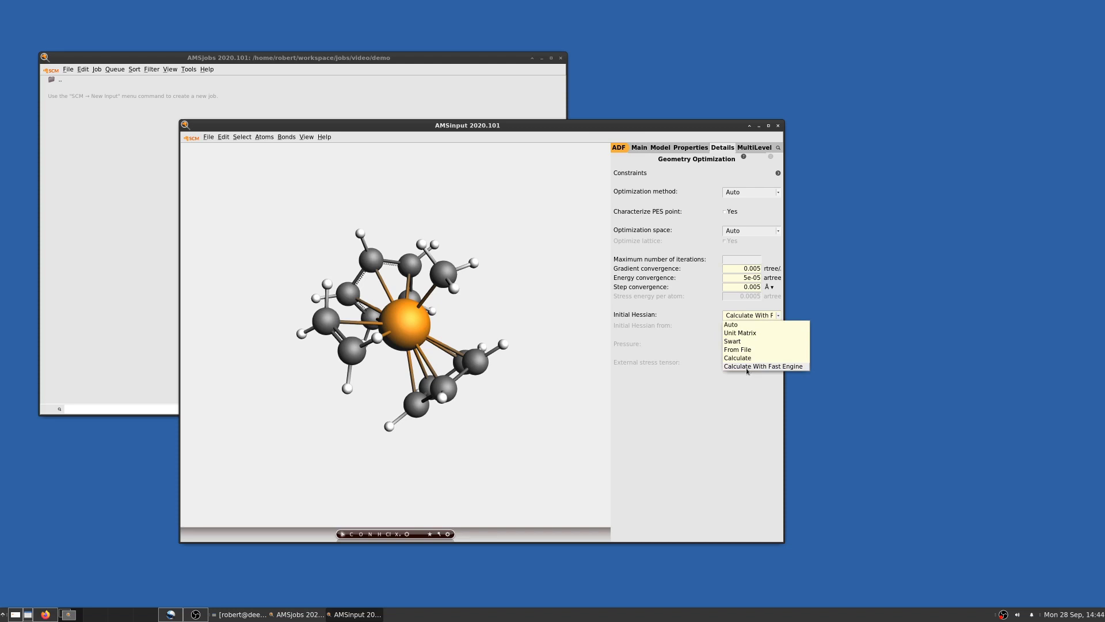
left_click(752, 406)
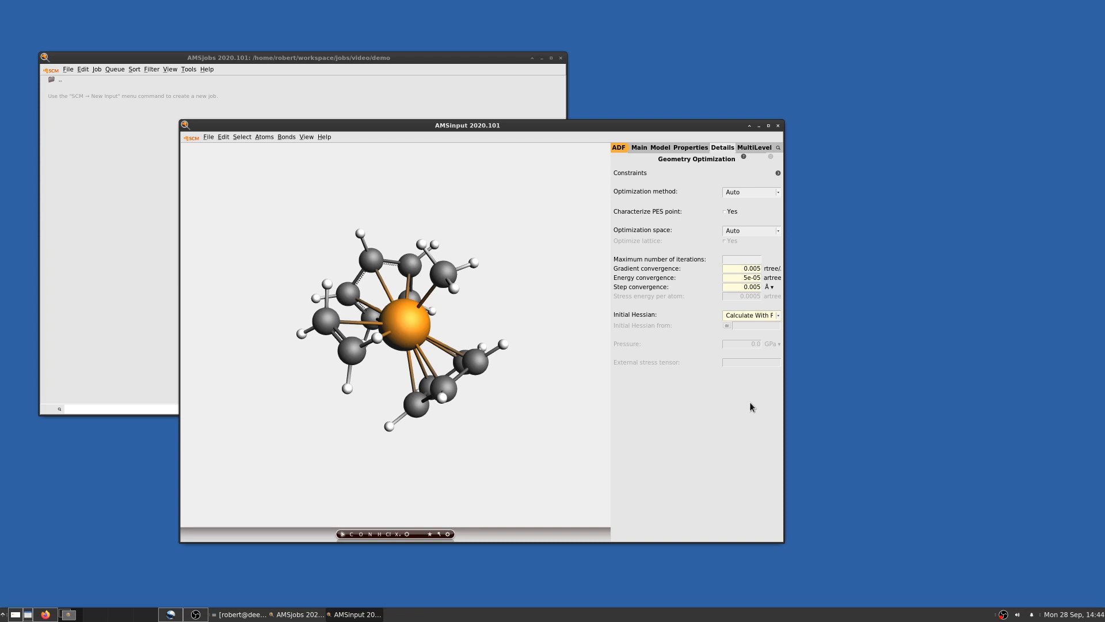
left_click(755, 317)
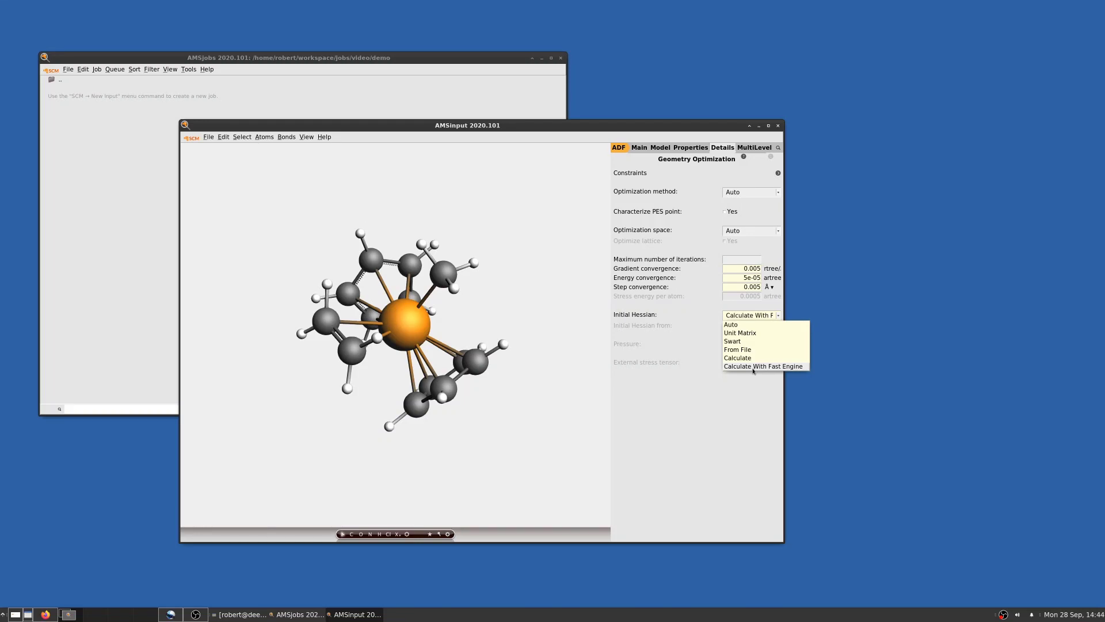
left_click(753, 367)
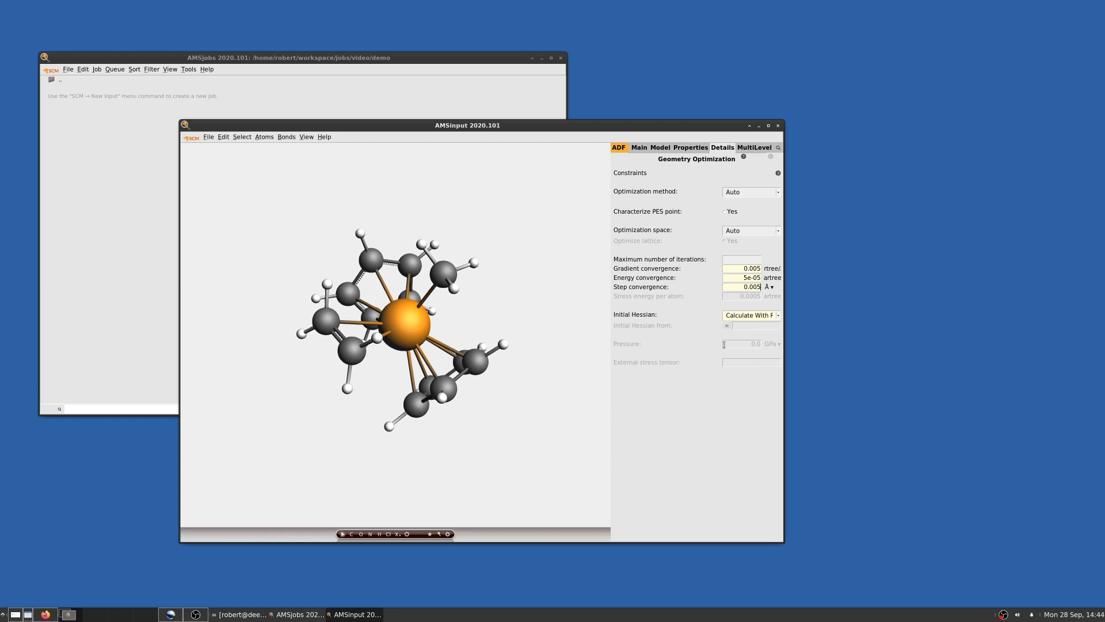
- Run the PES scan calculation, saving the input as pesscan
left_click(210, 137)
left_click(238, 275)
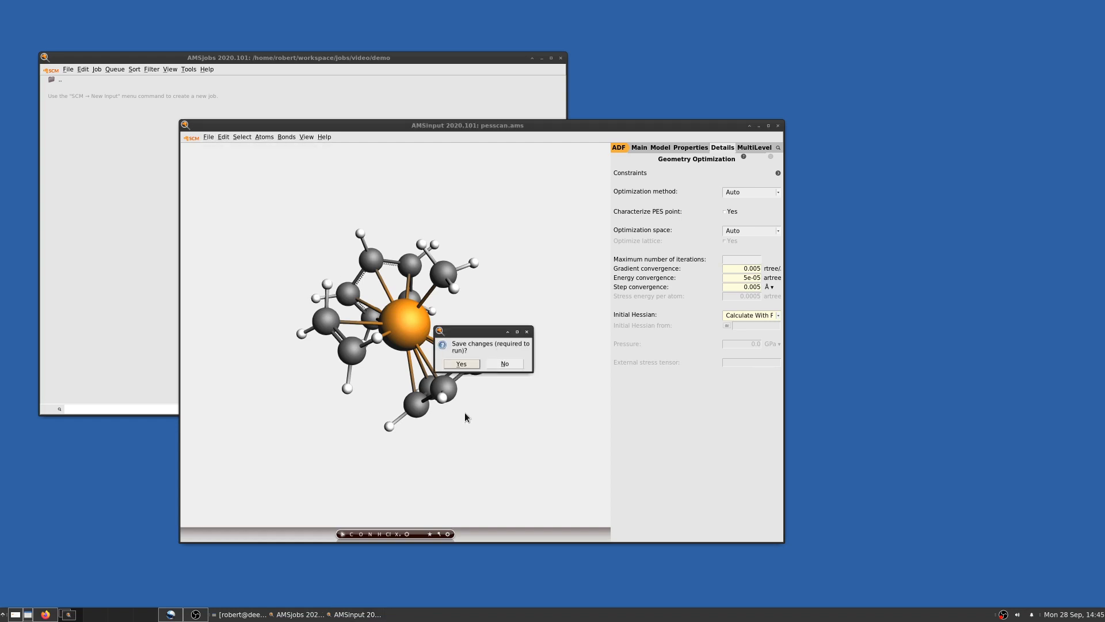
left_click(464, 363)
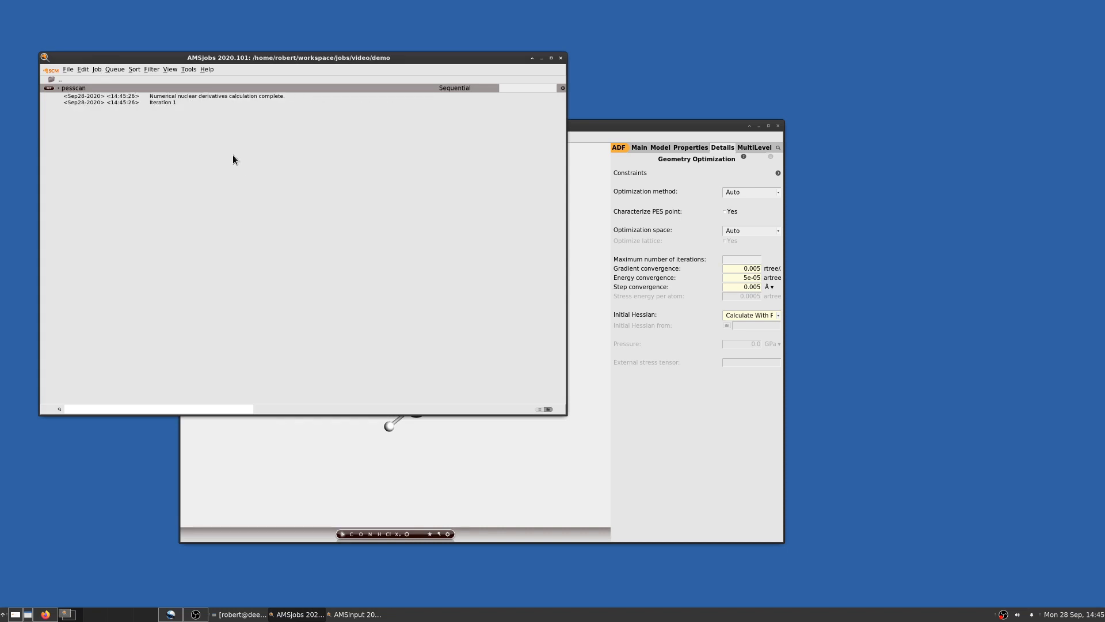
- Open the log file of the running pesscan job and reposition it for monitoring progress
left_click(182, 99)
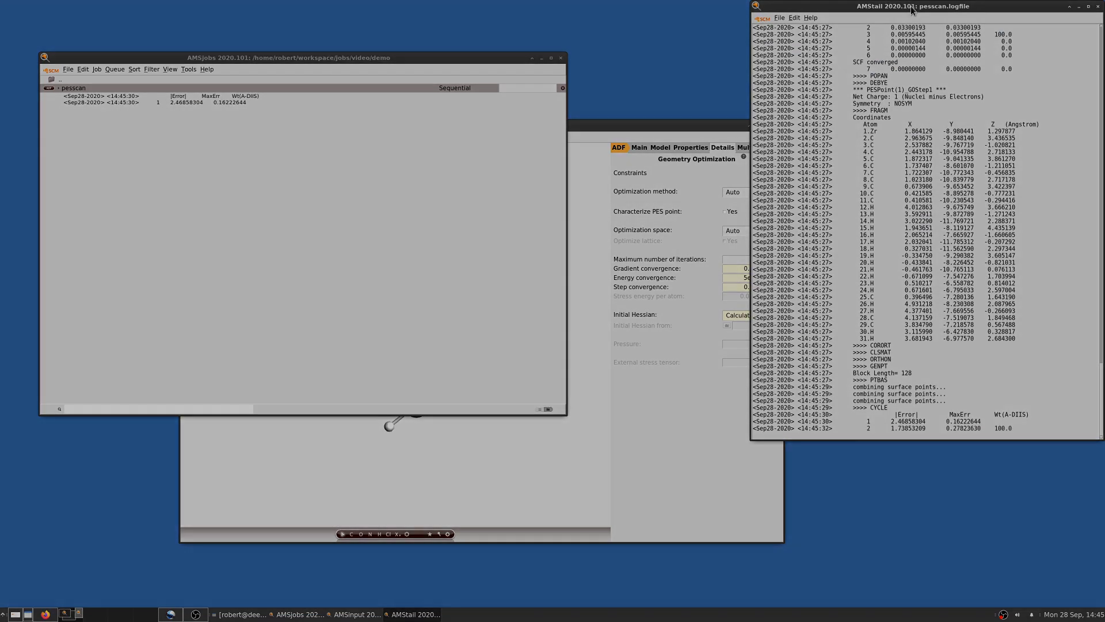
left_click_drag(907, 7, 745, 82)
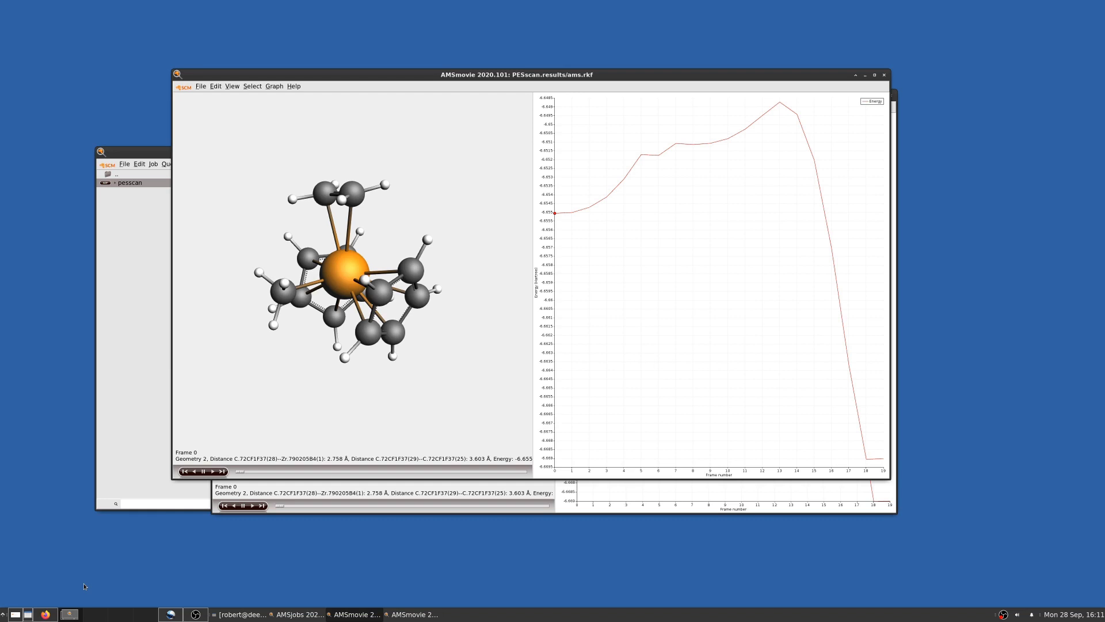
- Inspect the PES scan geometries from several angles, from the first to the last frame and at the energy maximum
left_click_drag(490, 312, 461, 345)
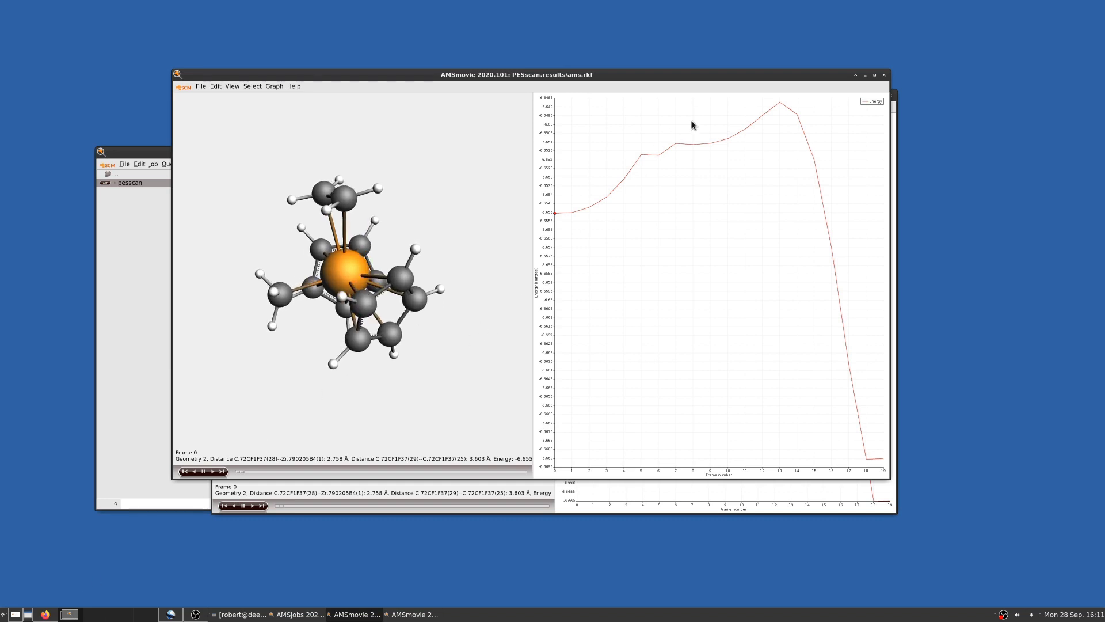
left_click_drag(483, 173, 444, 217)
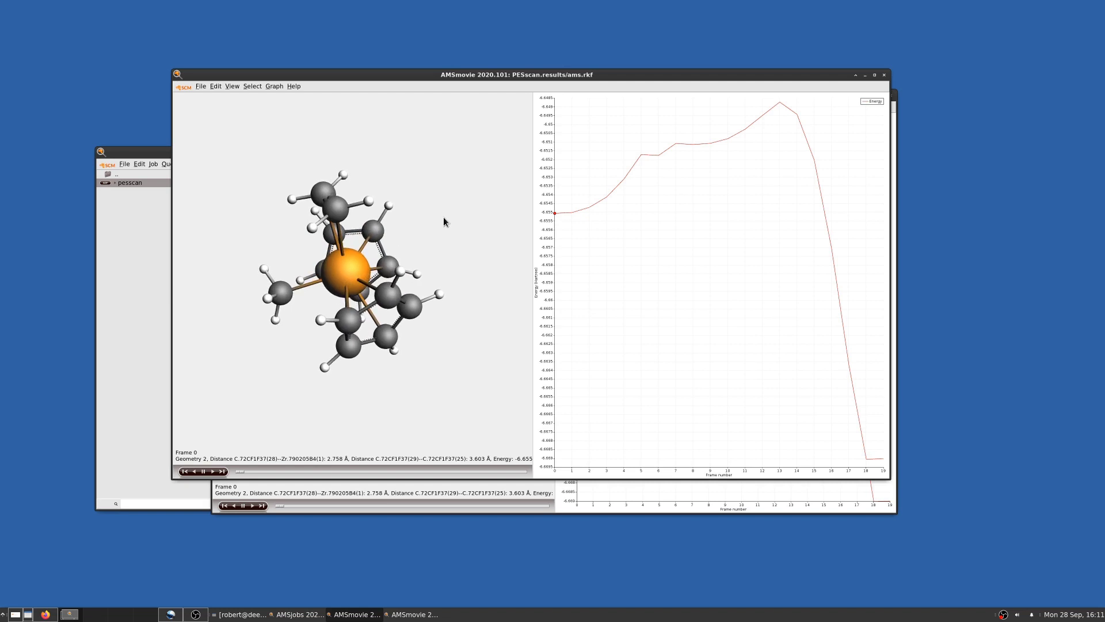
left_click_drag(259, 403, 300, 394)
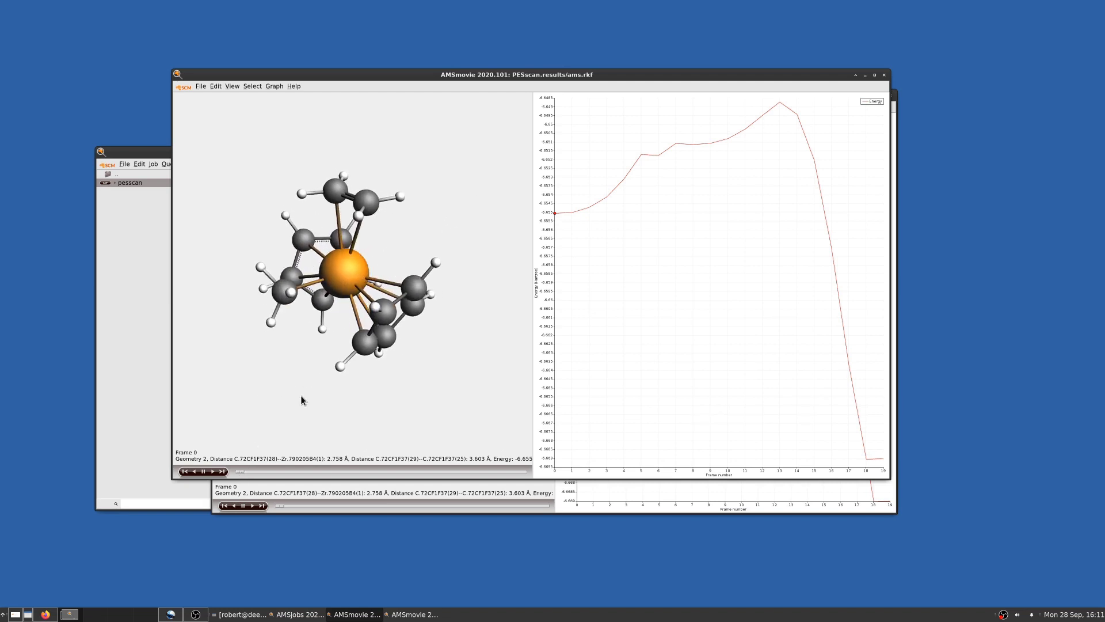
left_click_drag(242, 476, 565, 476)
left_click_drag(331, 449, 412, 366)
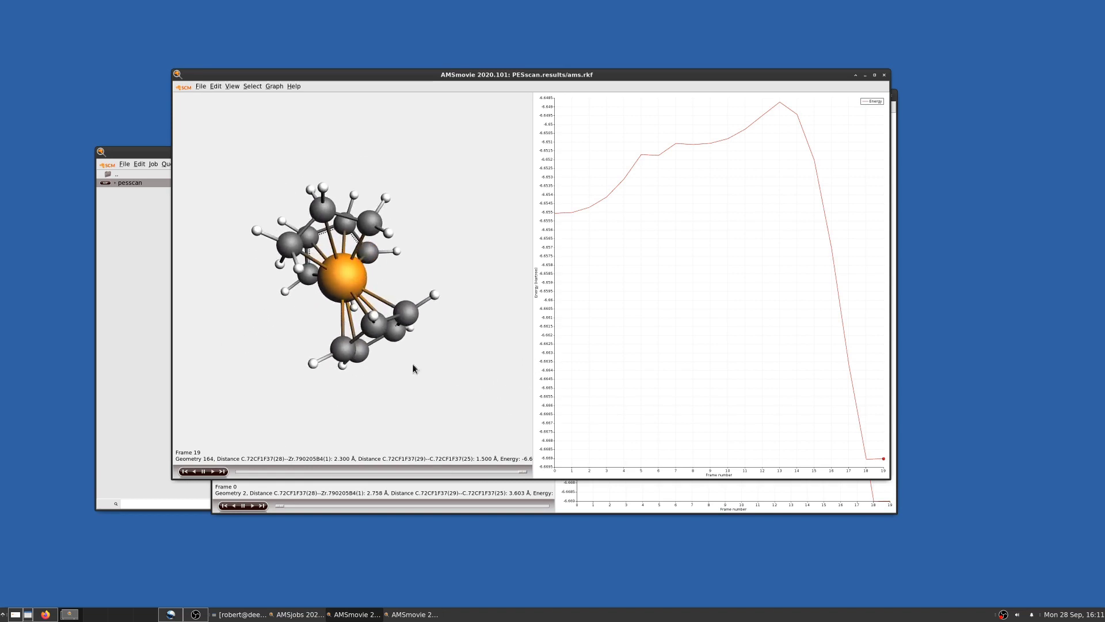
left_click(780, 101)
mouse_move(444, 384)
left_mouse_down()
mouse_move(445, 337)
mouse_move(392, 320)
mouse_move(399, 312)
mouse_move(425, 339)
left_mouse_up()
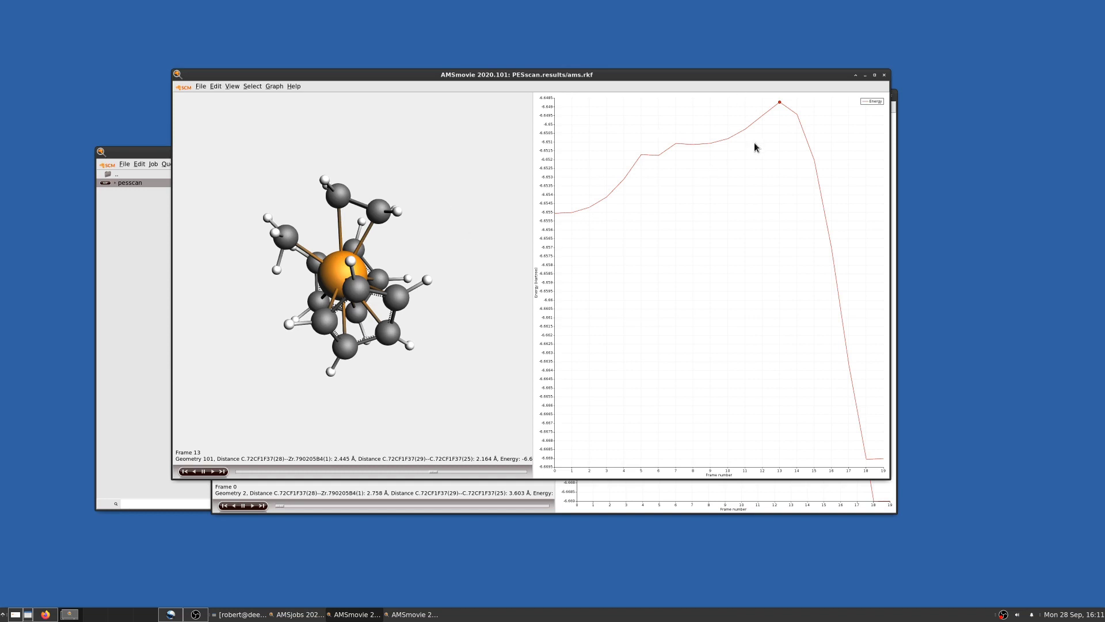
- Include all intermediate geometries in the PES scan movie and play the trajectory
left_click(232, 87)
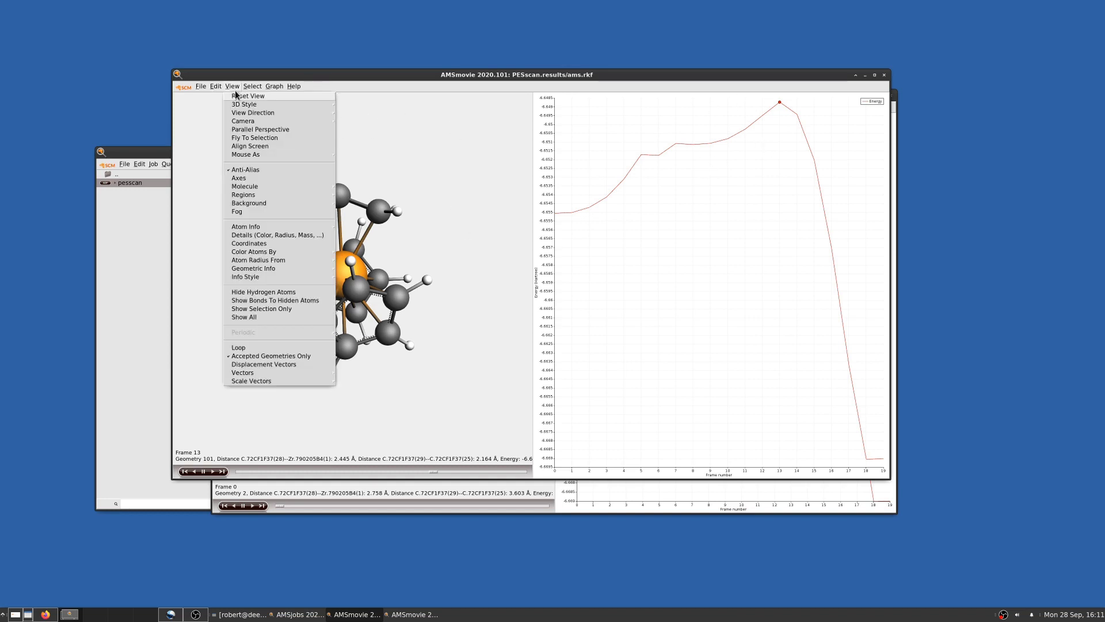
left_click(250, 356)
left_click_drag(340, 389, 375, 367)
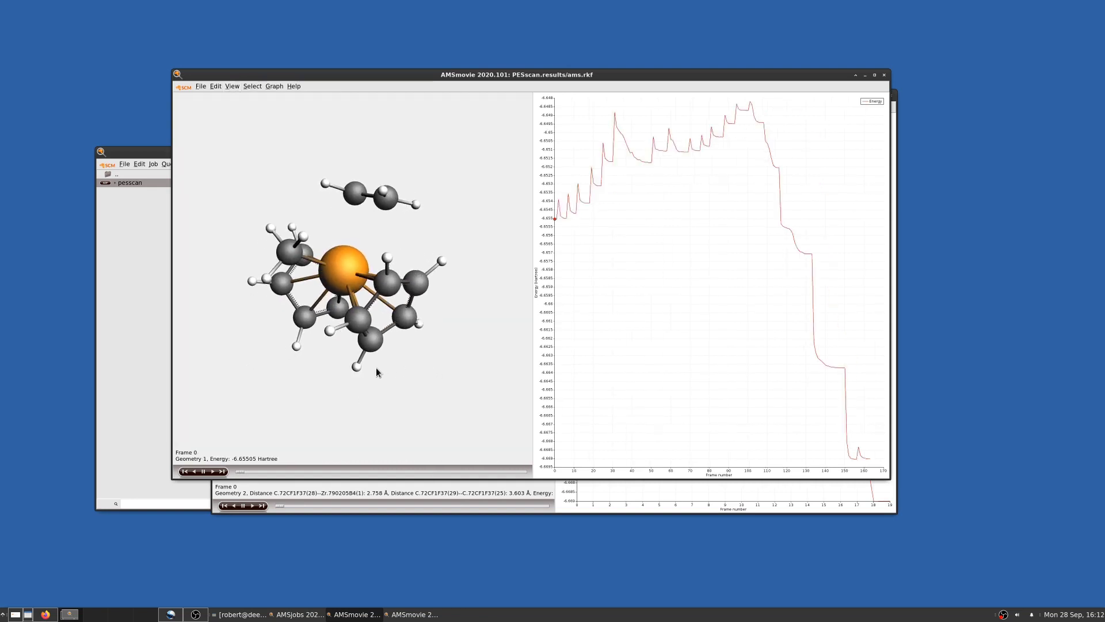
left_click(214, 472)
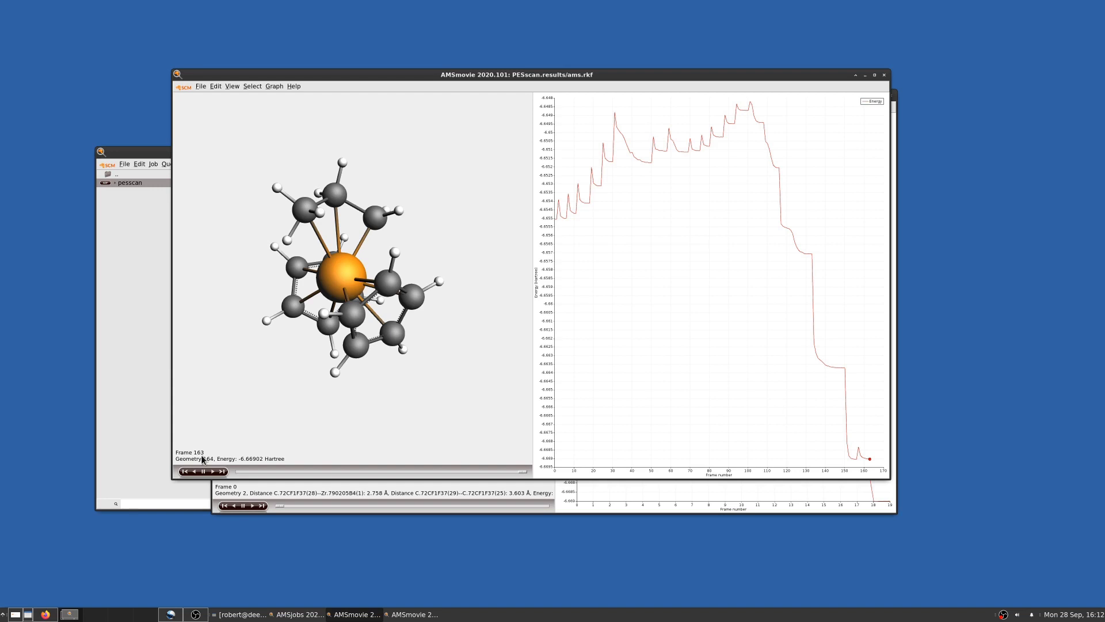
- Bring up the PESscan_reference movie and move it aside, and limit the PESscan movie to accepted geometries only
left_click(325, 491)
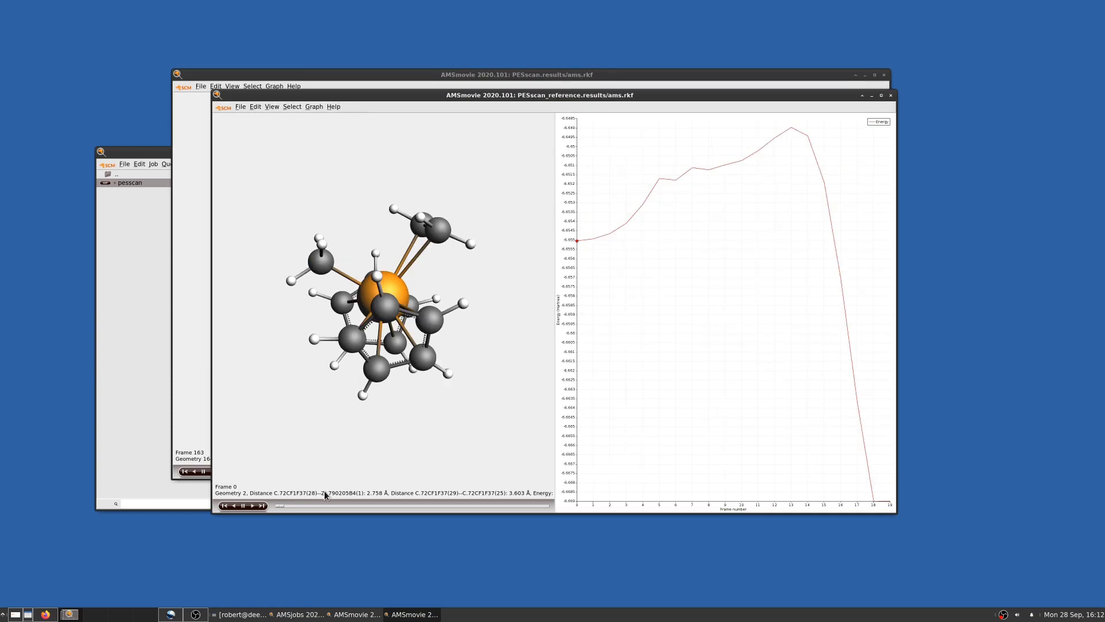
left_click(241, 106)
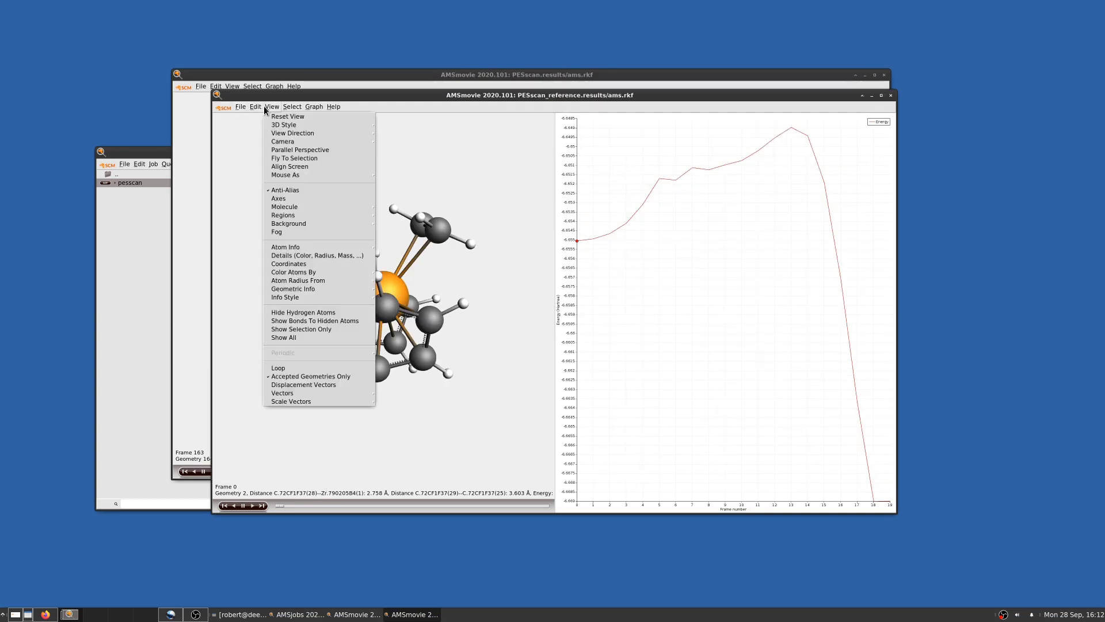
left_click(314, 107)
left_click_drag(352, 95, 339, 177)
left_click(396, 76)
left_click(232, 87)
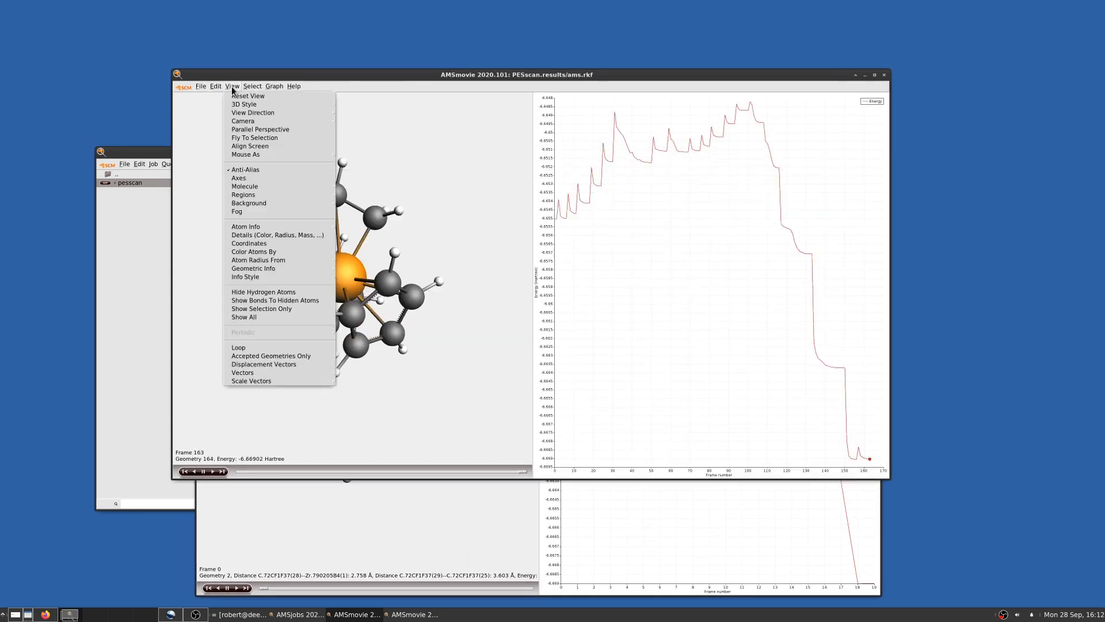
left_click(259, 360)
- Arrange the PESscan and PESscan_reference movie windows to compare their energy curves
left_click_drag(594, 75, 460, 30)
left_click_drag(824, 177, 957, 174)
left_click(678, 31)
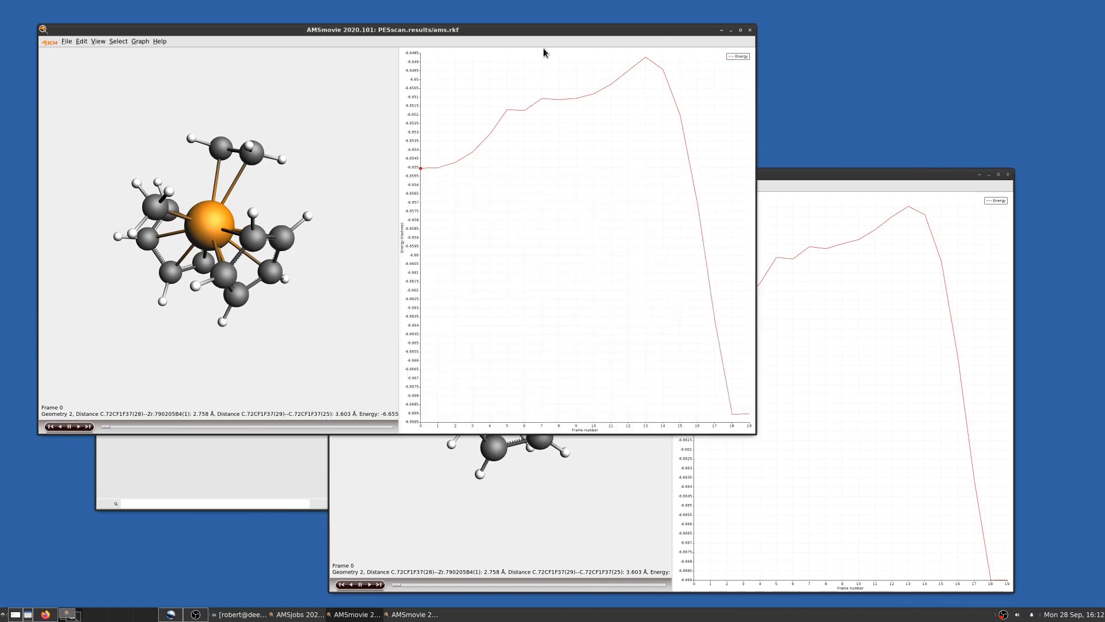
left_click_drag(543, 33, 586, 36)
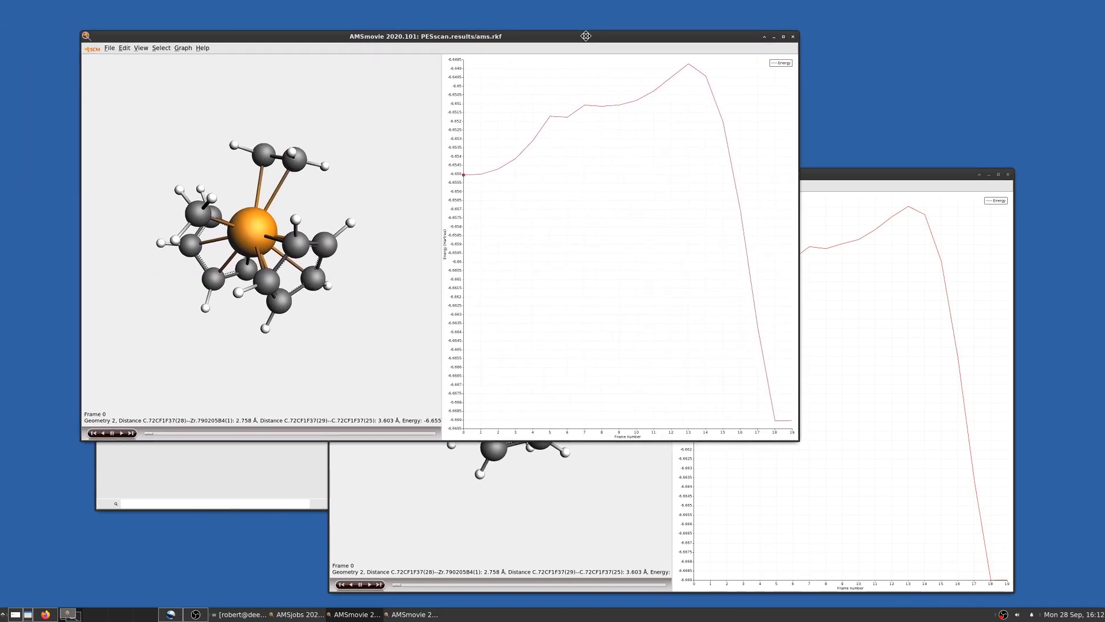
left_click(831, 175)
left_click_drag(447, 173, 355, 96)
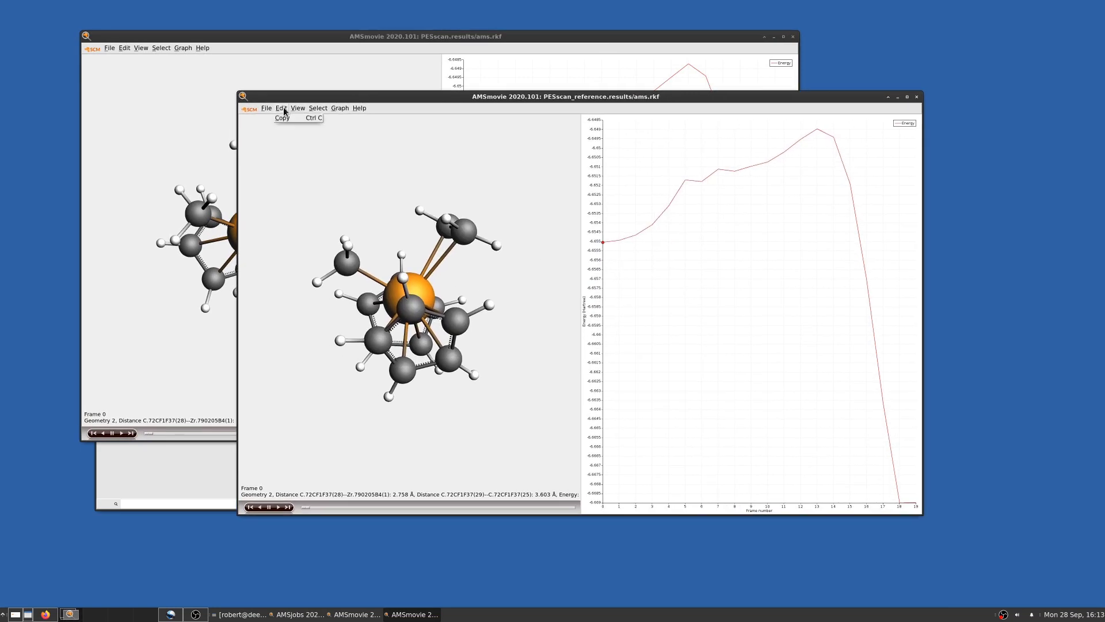
- Include all intermediate geometries in the PESscan_reference movie and go to its last frame
left_click(298, 109)
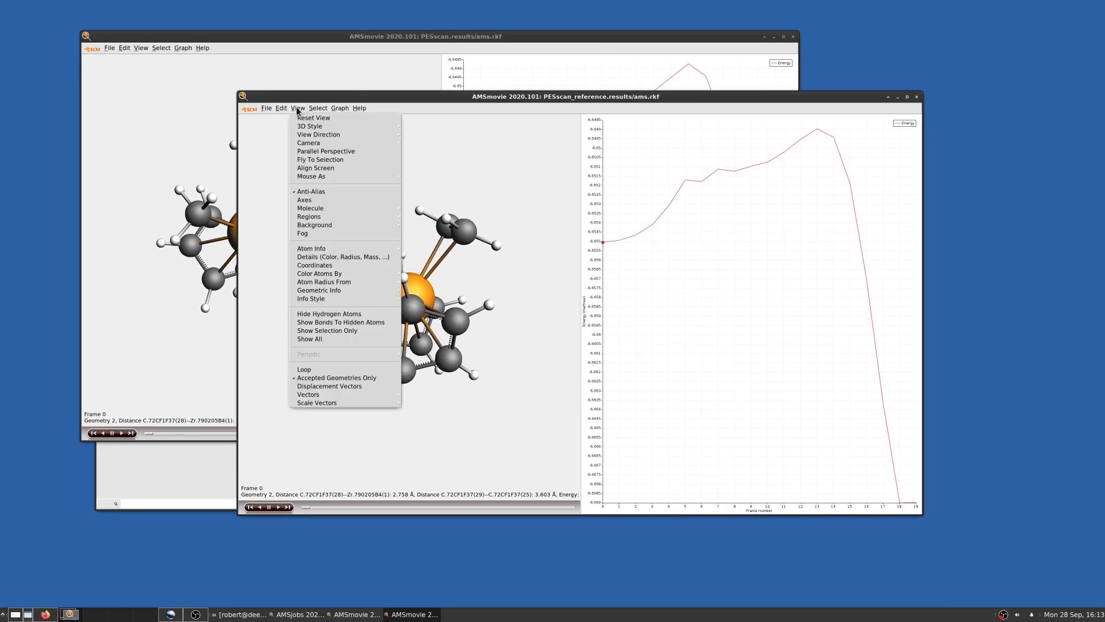
left_click(329, 378)
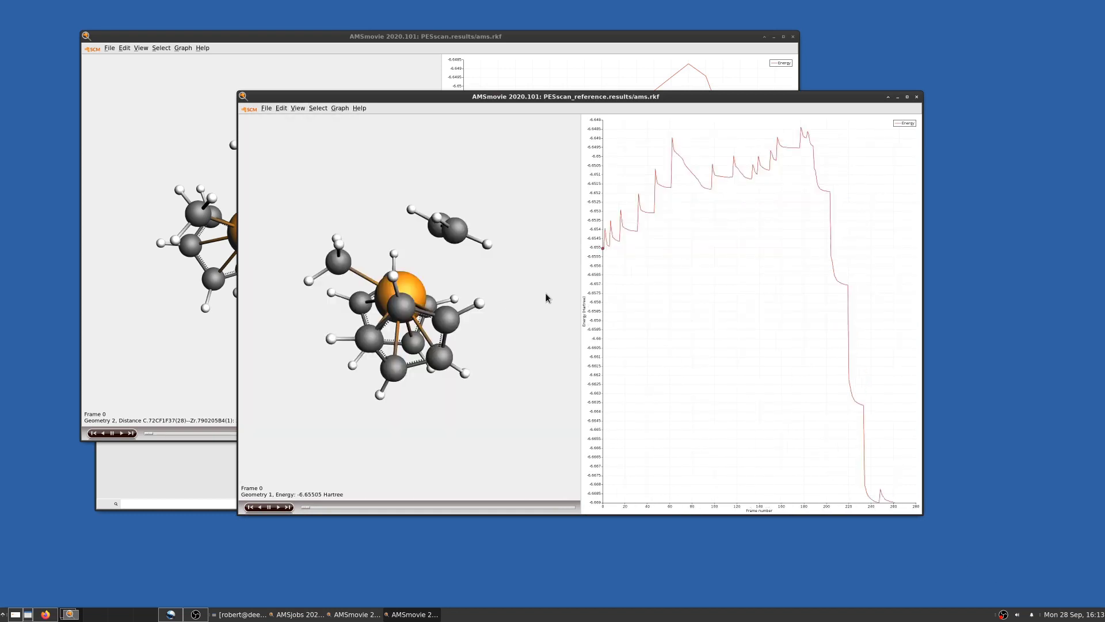
left_click(288, 507)
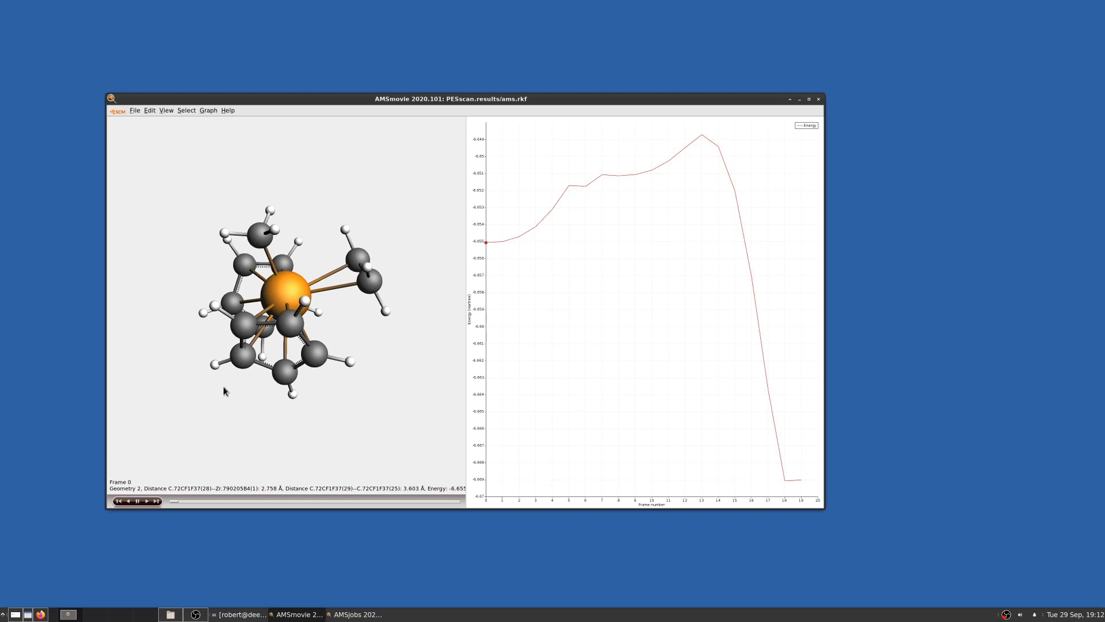
- Save the geometry at the energy maximum, frame 13, as the XYZ file TS_candidate
left_click(703, 138)
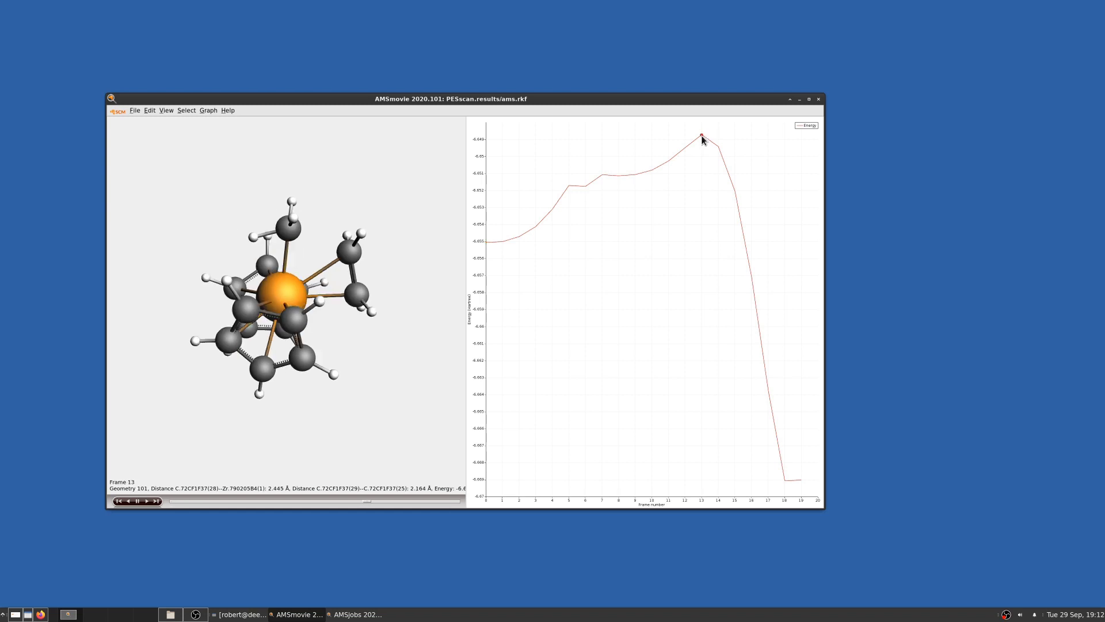
left_click(134, 111)
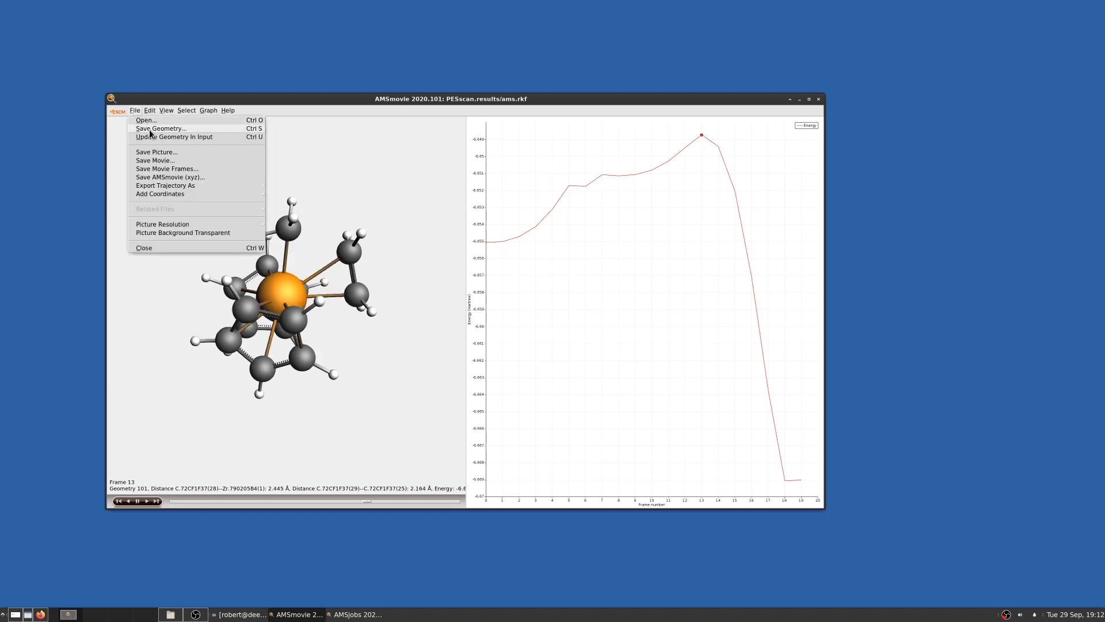
left_click(150, 129)
type("TS_candidate")
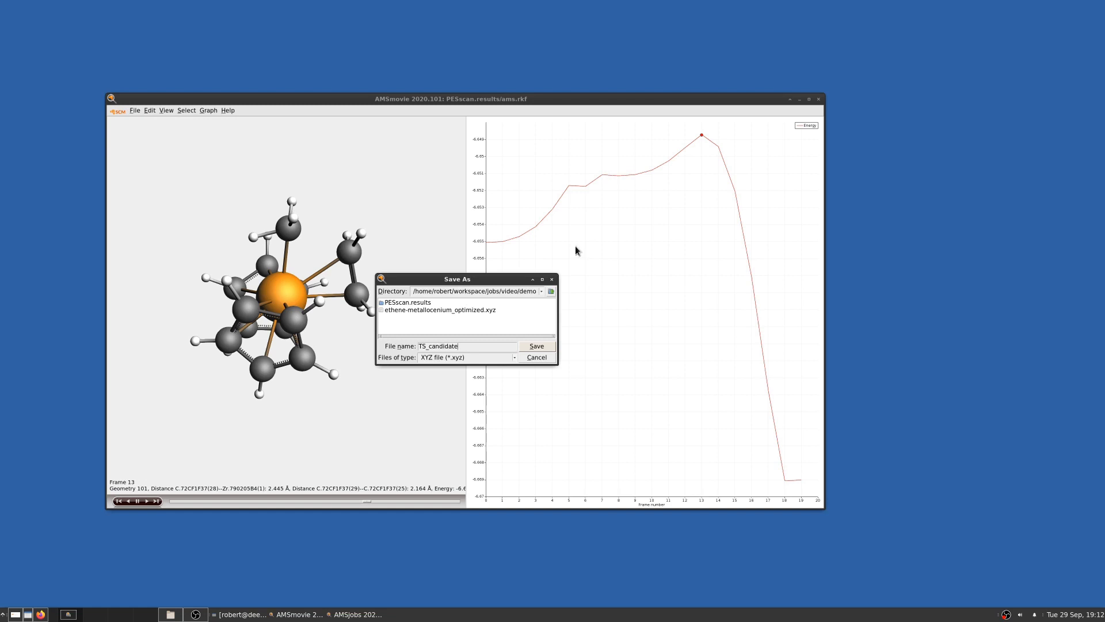
left_click(533, 347)
- Create a new input, import the coordinates from TS_candidate.xyz, and enlarge the input window
left_click(114, 109)
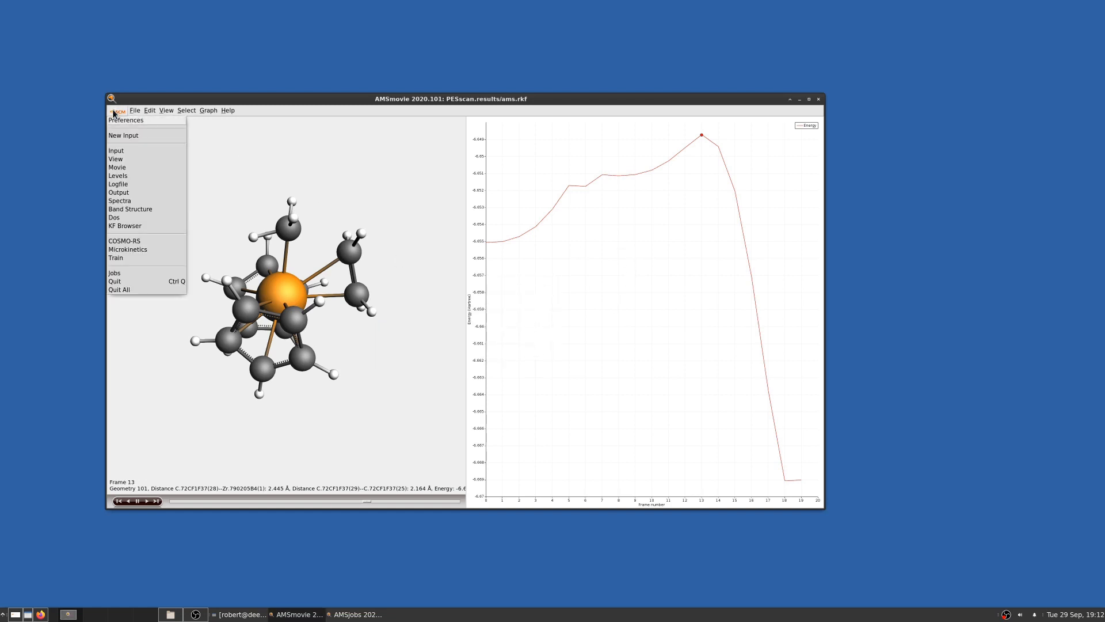
left_click(126, 136)
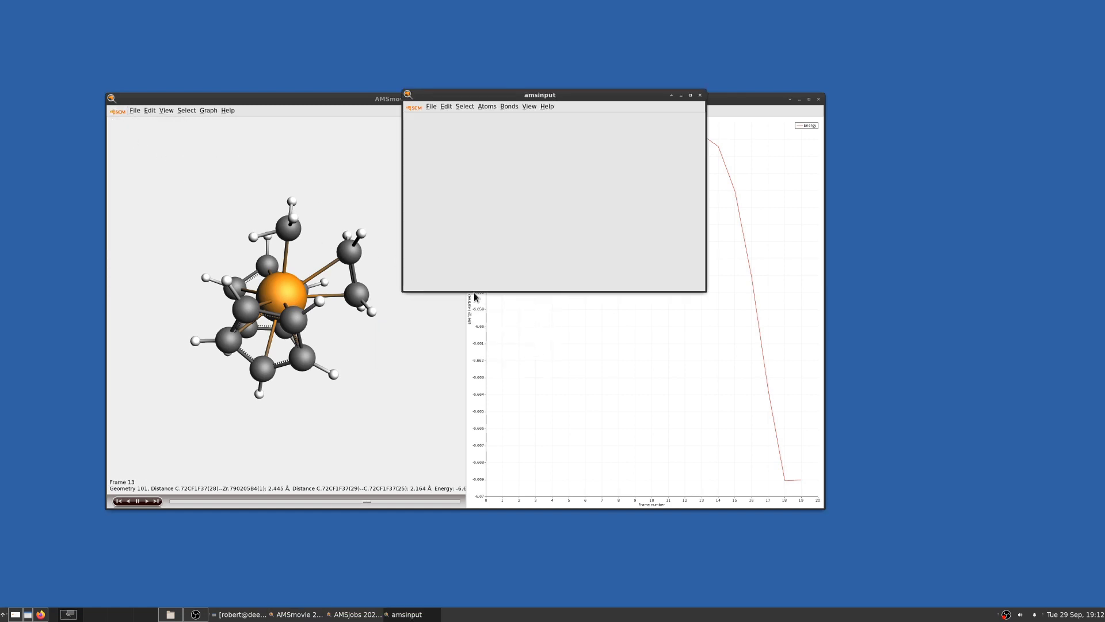
left_click(431, 106)
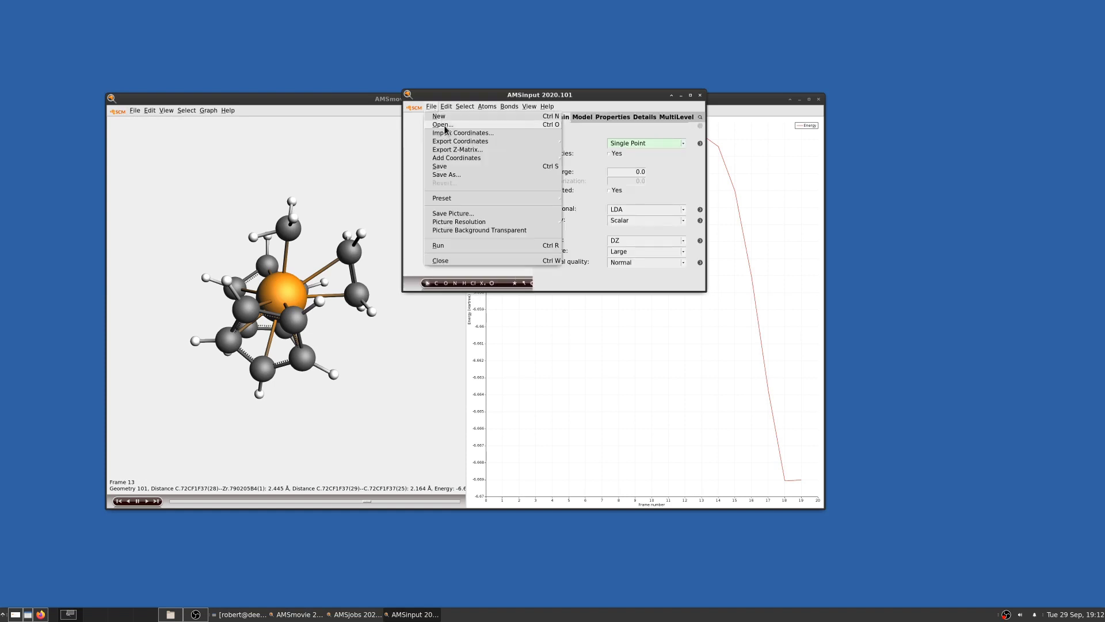
left_click(448, 135)
left_click(484, 214)
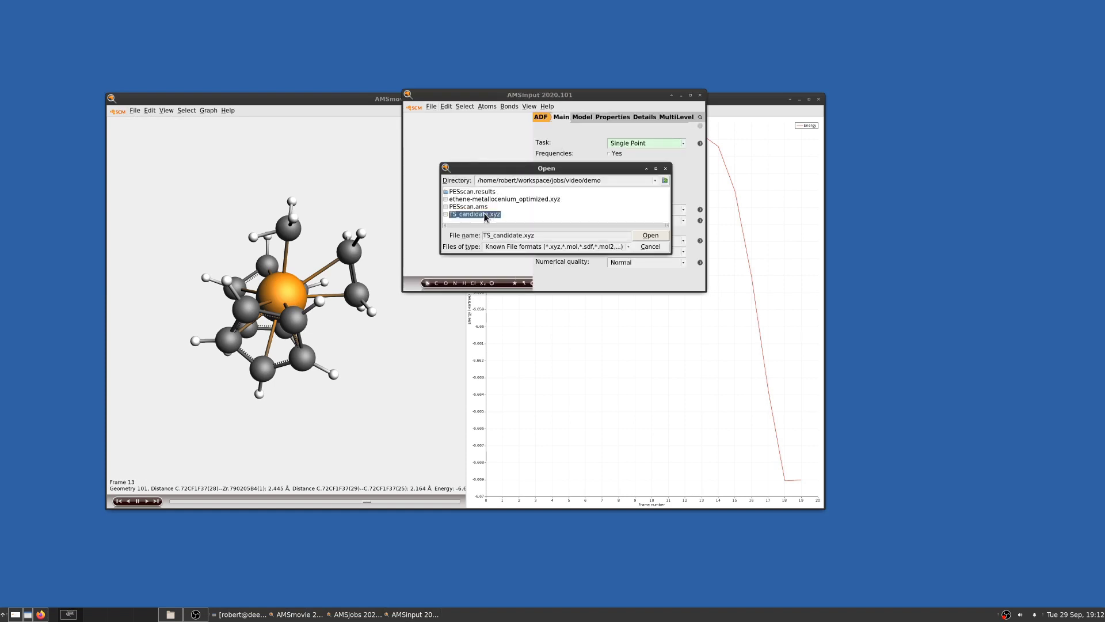
left_click(650, 235)
left_click_drag(557, 95, 237, 80)
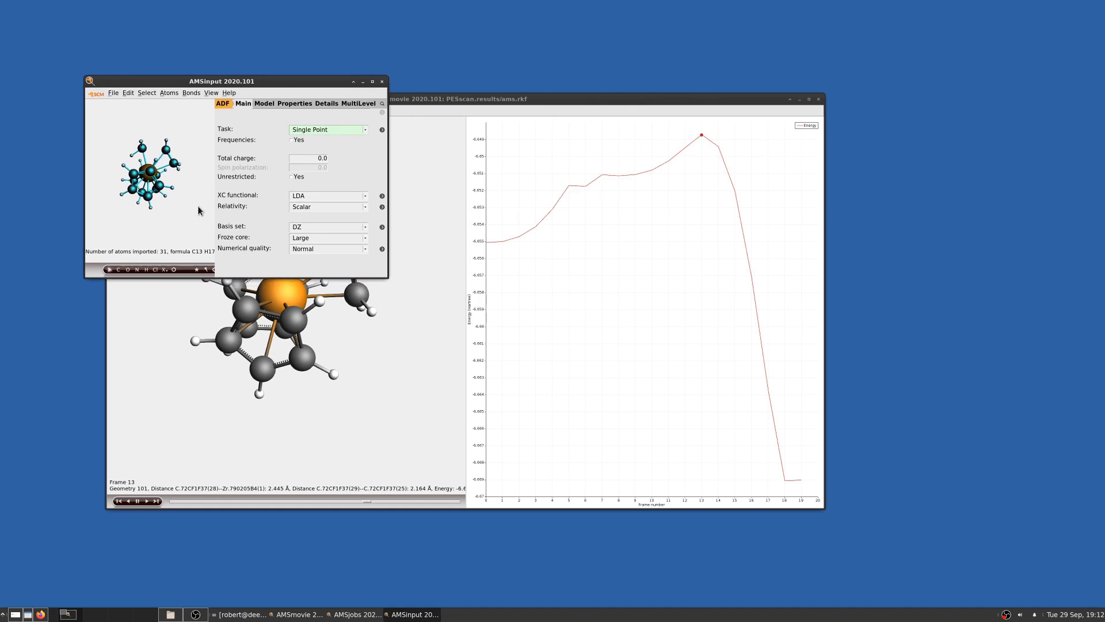
left_click_drag(389, 277, 868, 538)
left_click_drag(627, 327, 574, 350)
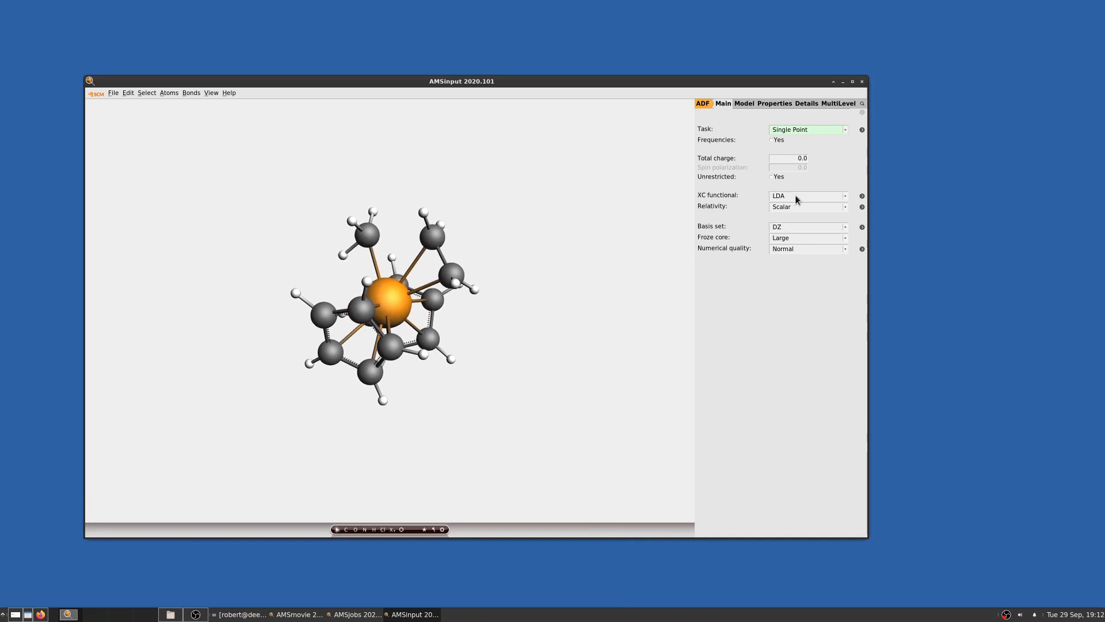
- Set the total charge to 1 and the XC functional to GGA:PBE-D4(EEQ), and open the basis set choices
double_click(801, 161)
type("1")
left_click(794, 196)
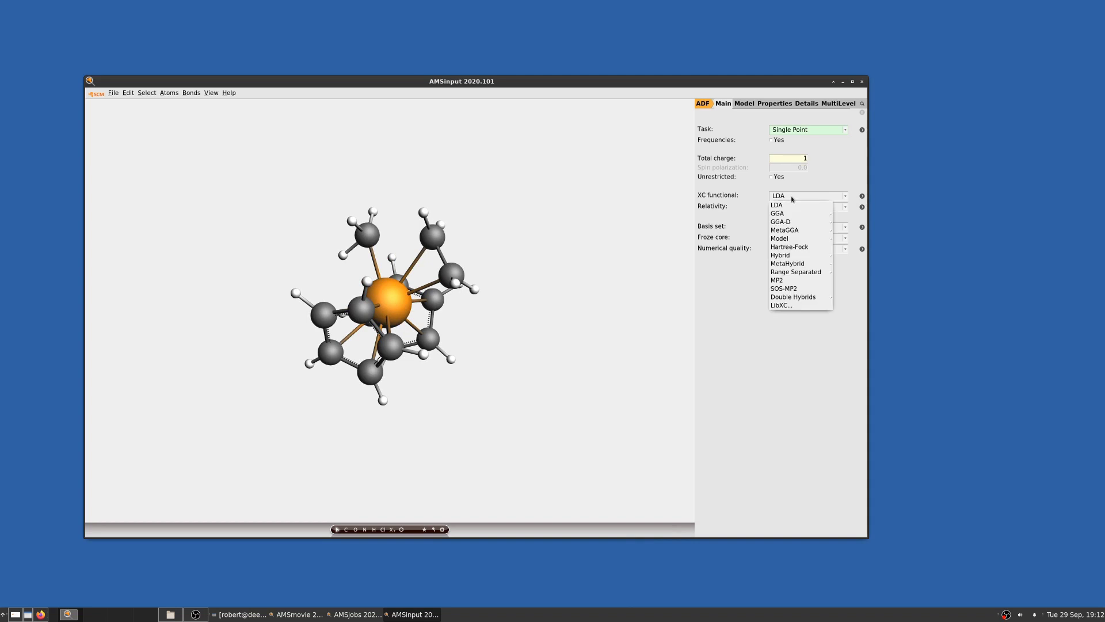
mouse_move(798, 224)
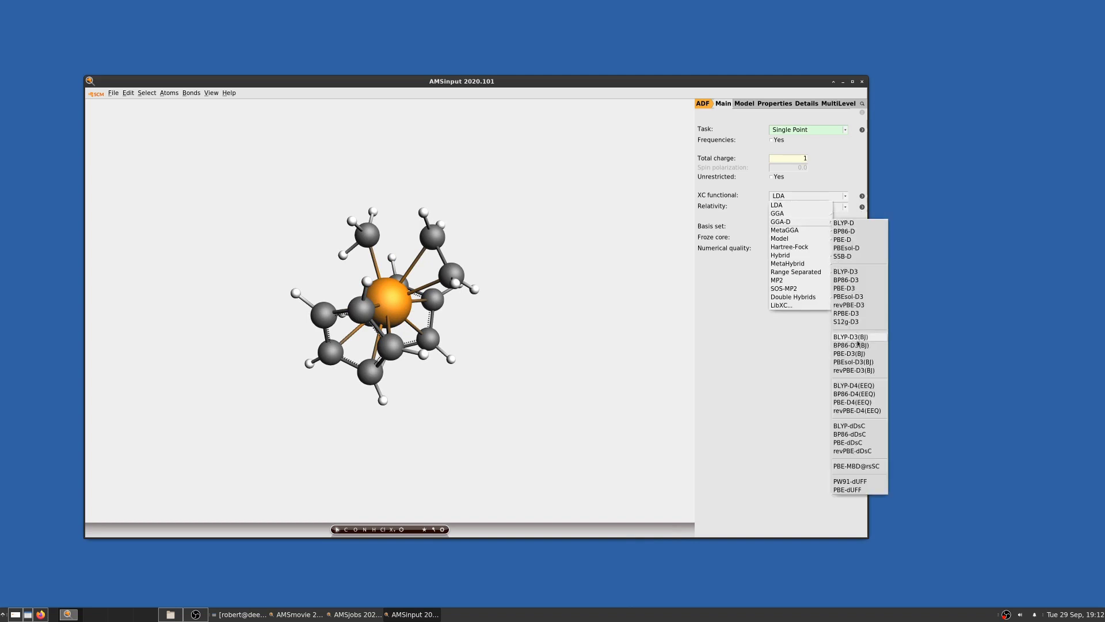
left_click(860, 403)
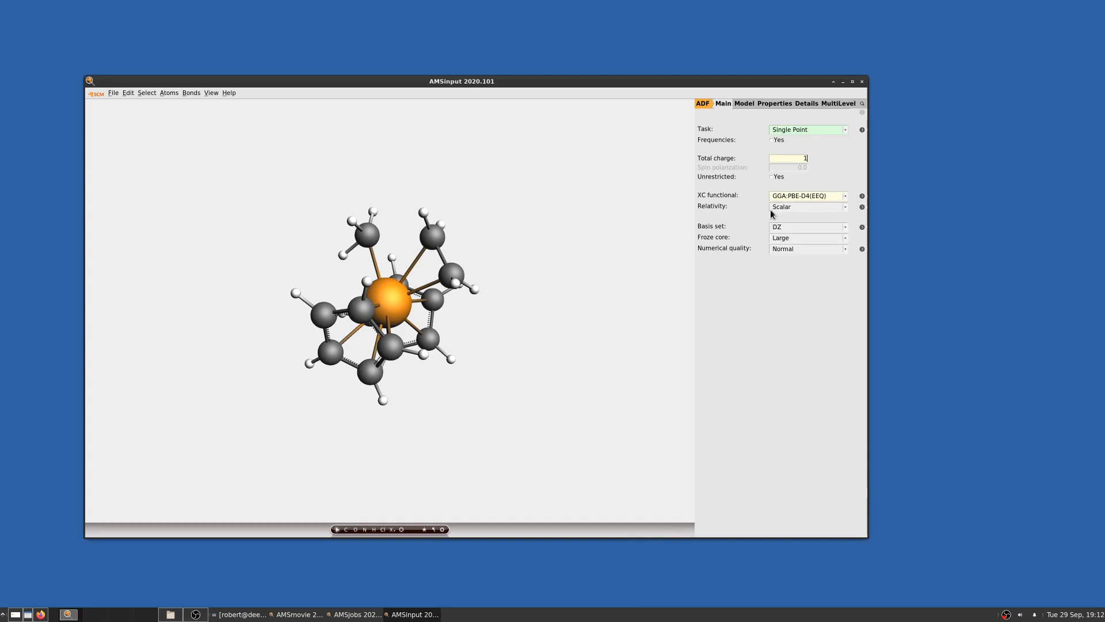
left_click(789, 227)
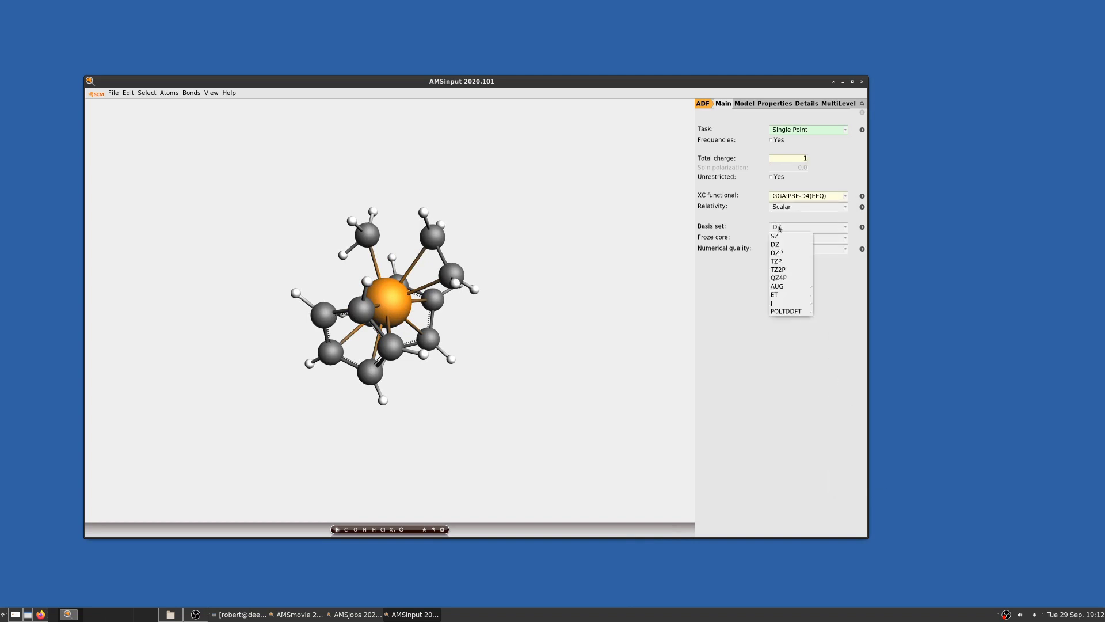
- Set the basis set to DZP and add COSMO solvation with Toluene as the solvent
left_click(744, 103)
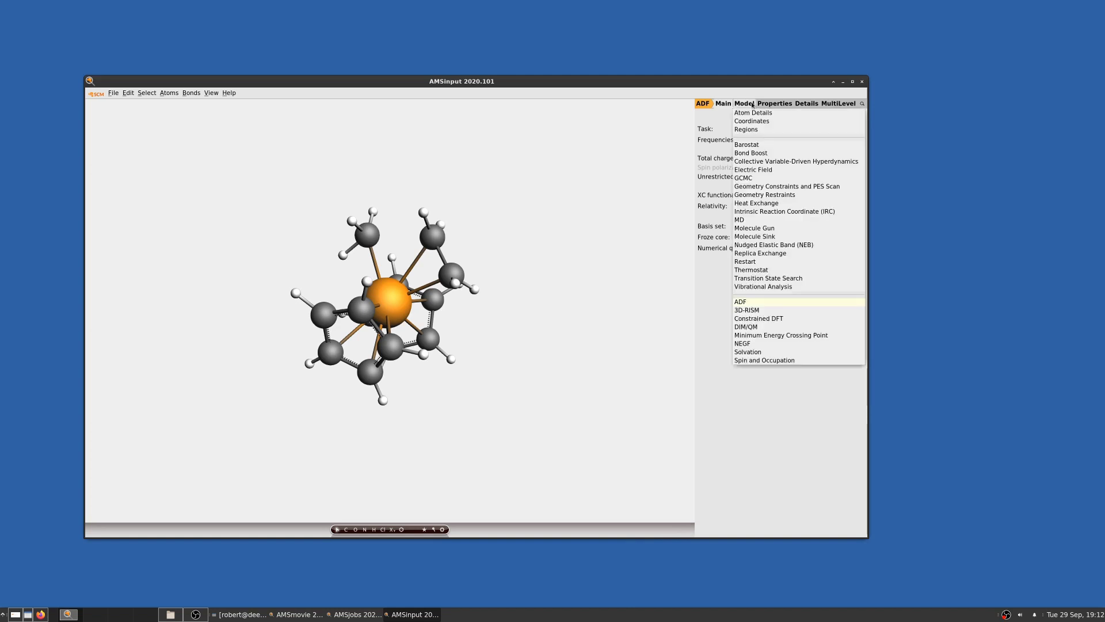
left_click(773, 353)
left_click(782, 130)
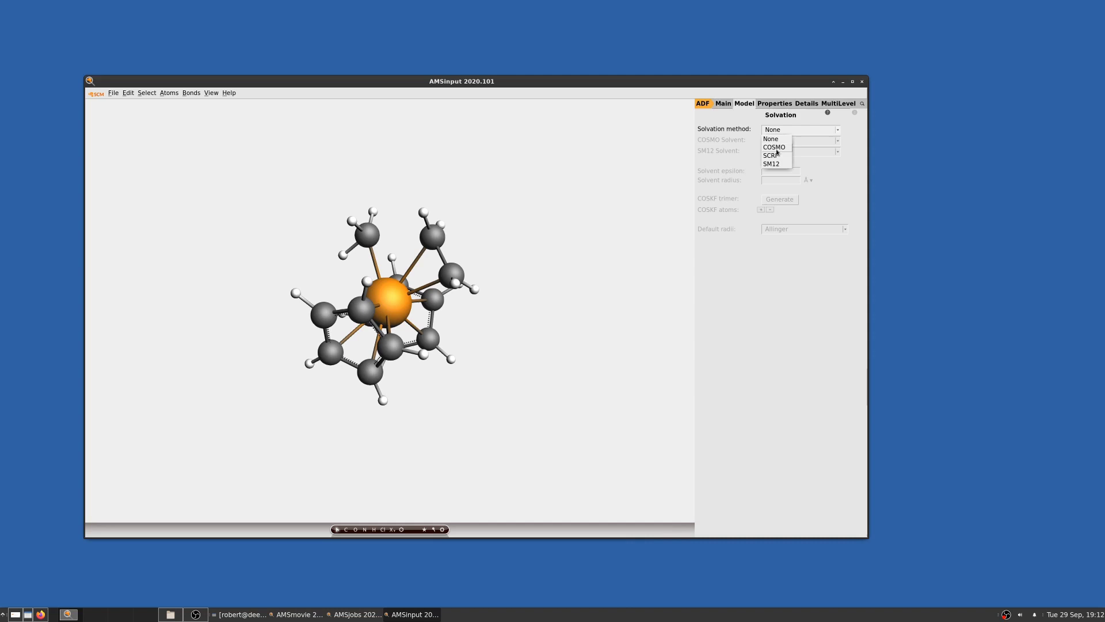
left_click(775, 148)
left_click(783, 141)
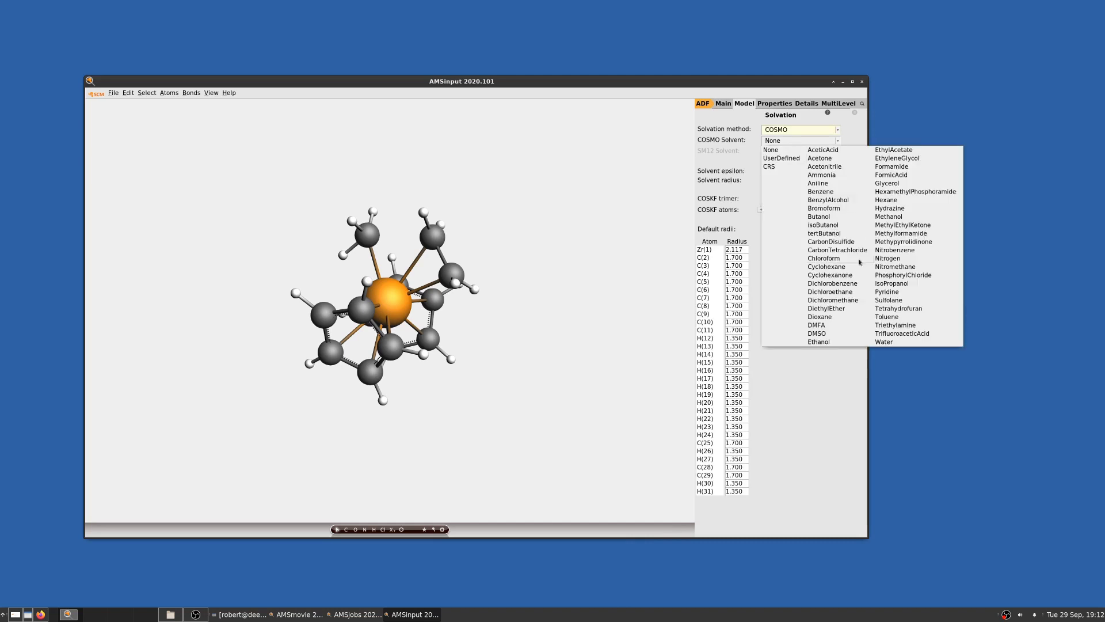
left_click(891, 319)
- Set the calculation task to Transition State
left_click(723, 104)
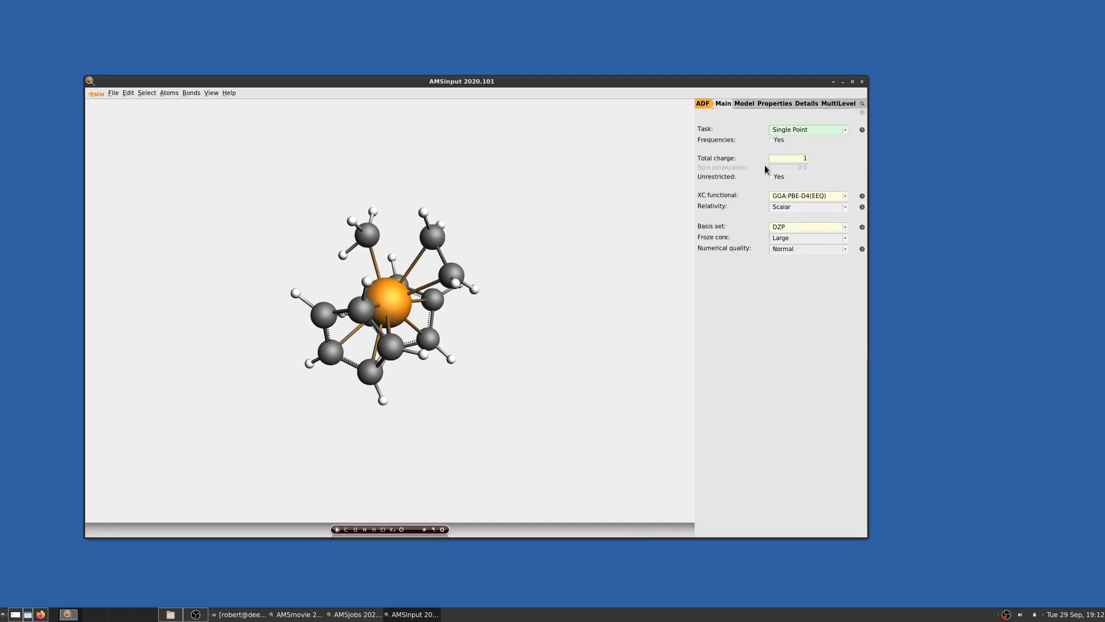
left_click(841, 132)
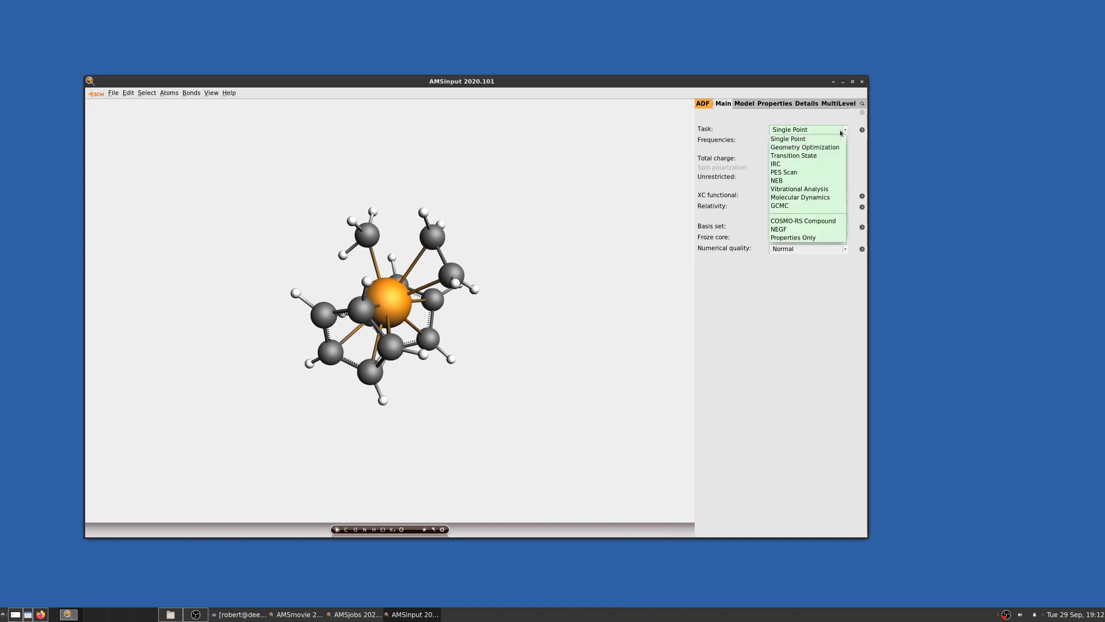
left_click(793, 156)
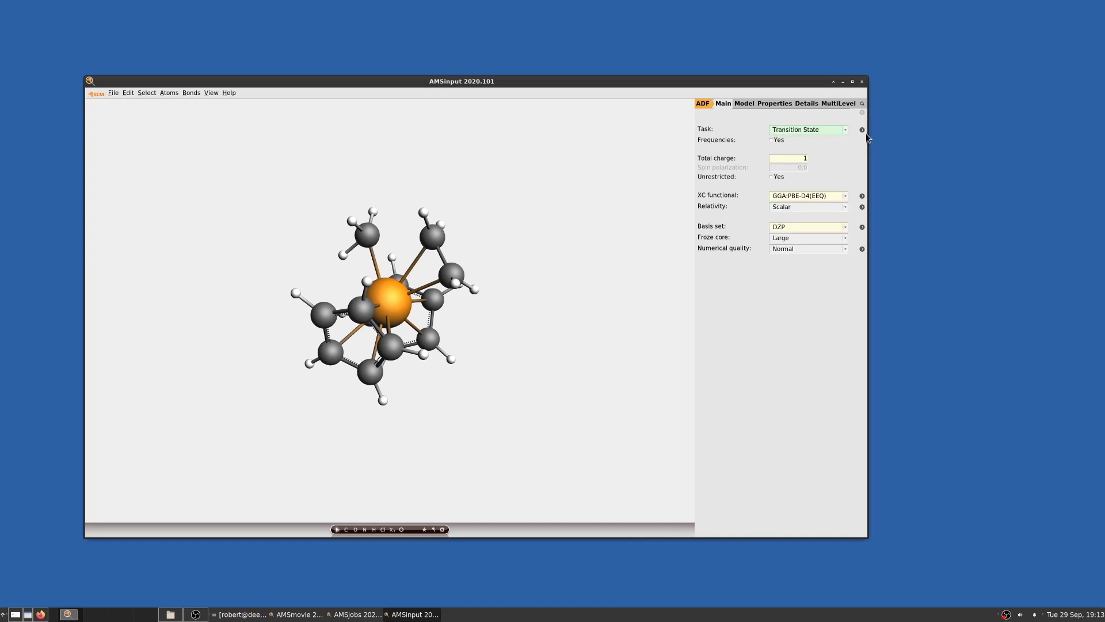
- In the transition state search's optimization details, set the initial Hessian to Calculate With Fast Engine and enable characterization of the PES point
left_click(862, 131)
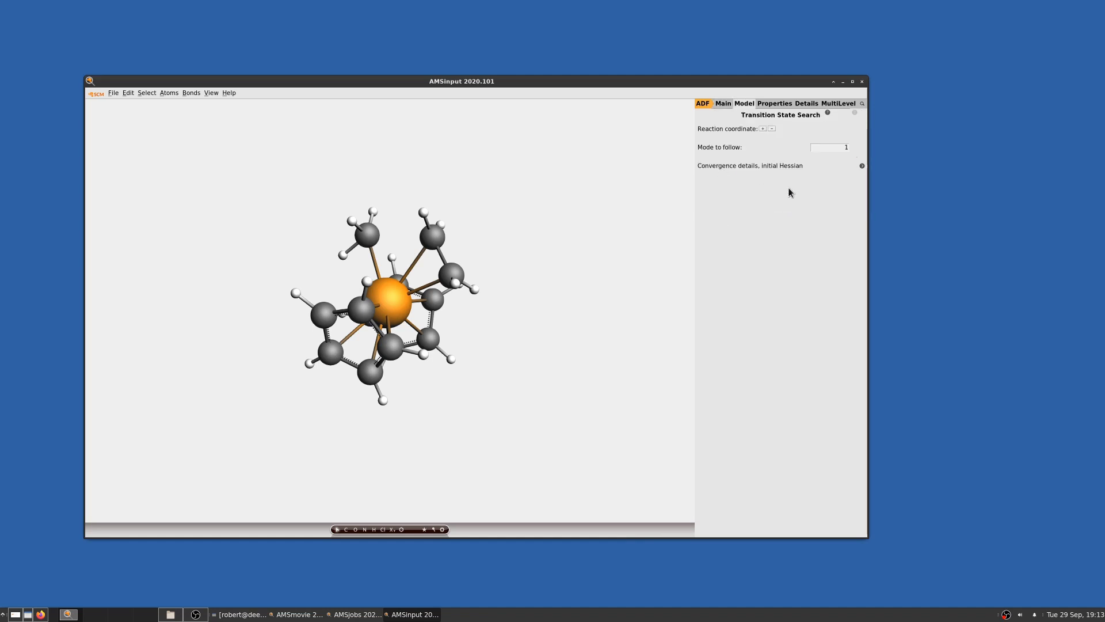
left_click(862, 165)
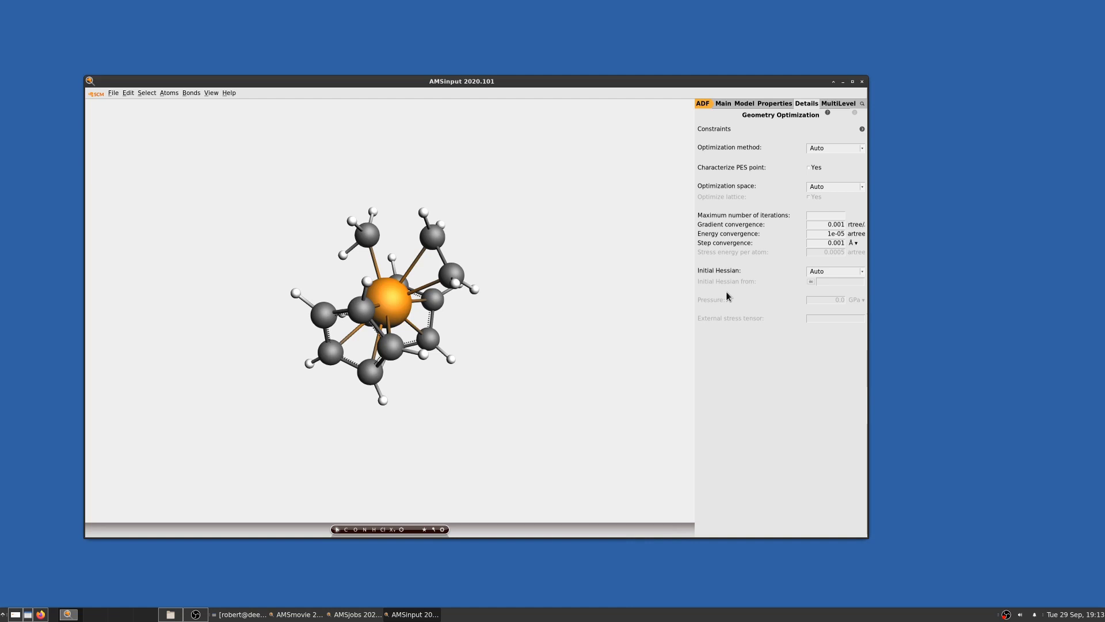
left_click(832, 273)
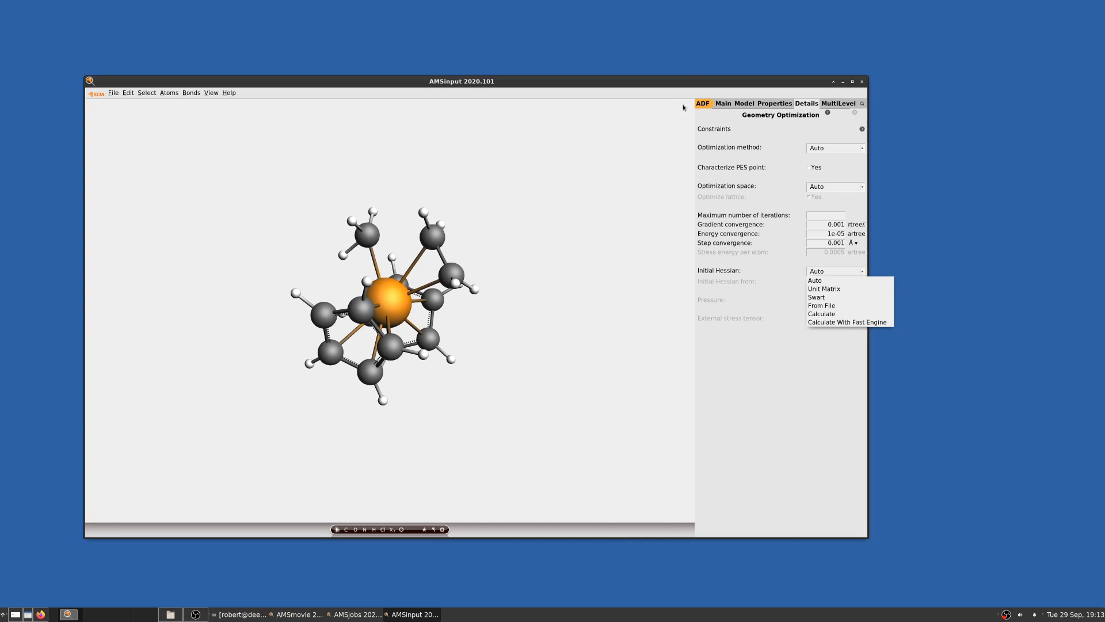
left_click(842, 323)
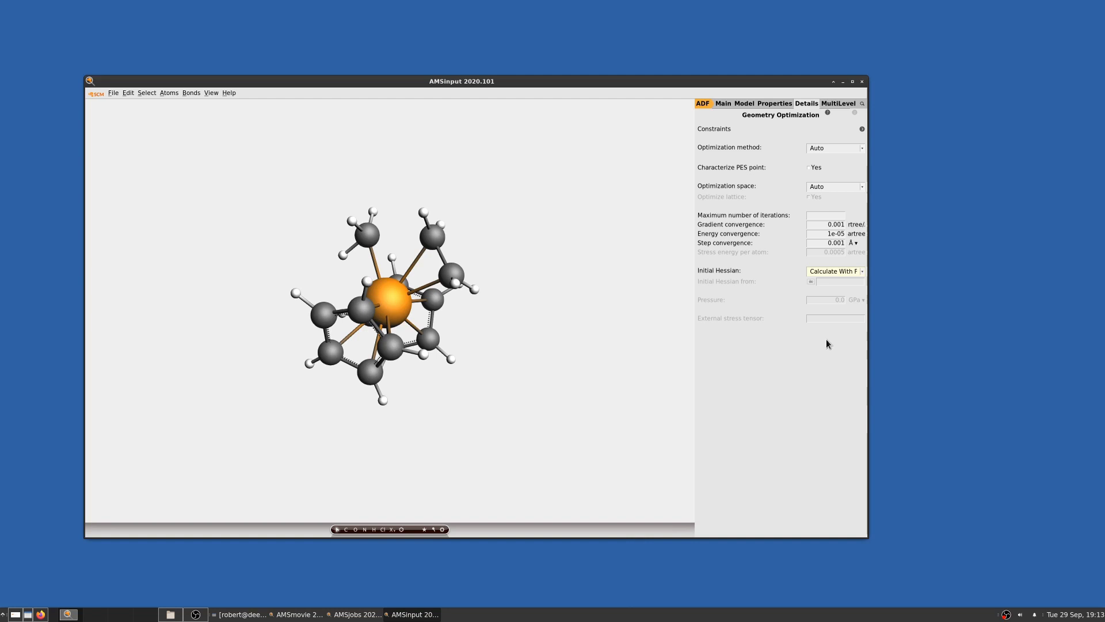
left_click(809, 167)
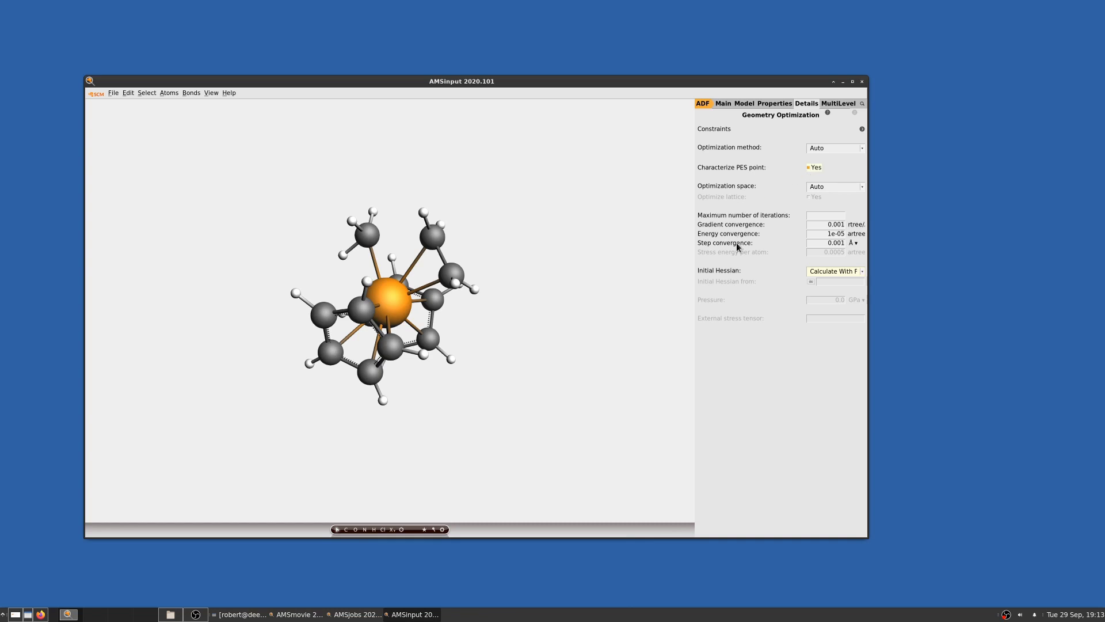